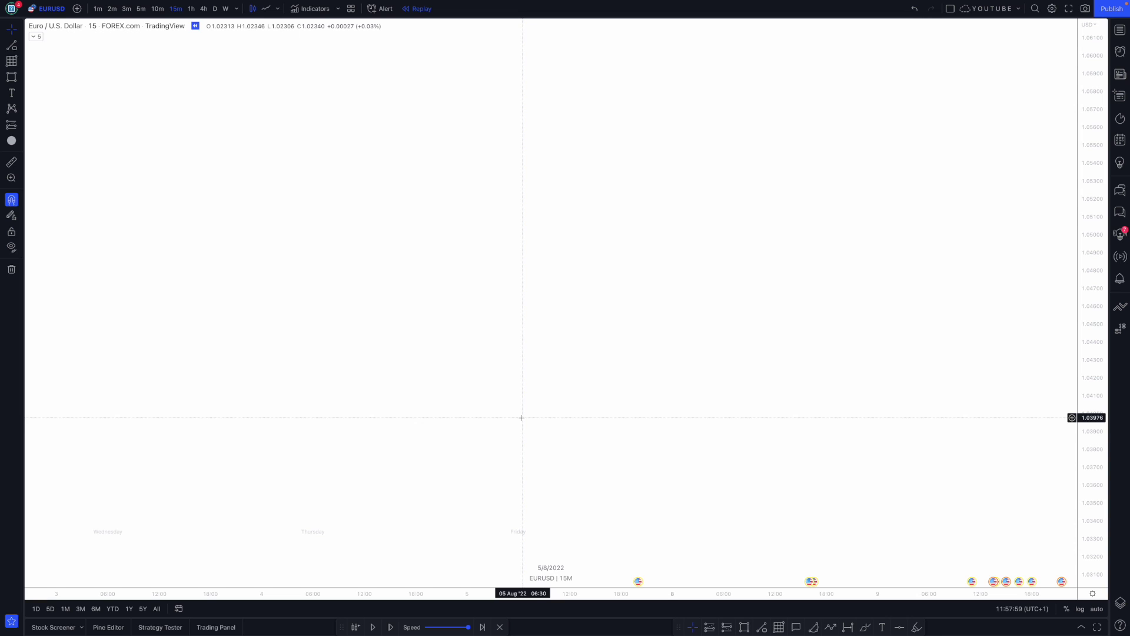
# Draw a falling zigzag path with lower highs and five lower lows, from about 1.0544 down to about 1.0390.
pyautogui.click(831, 627)
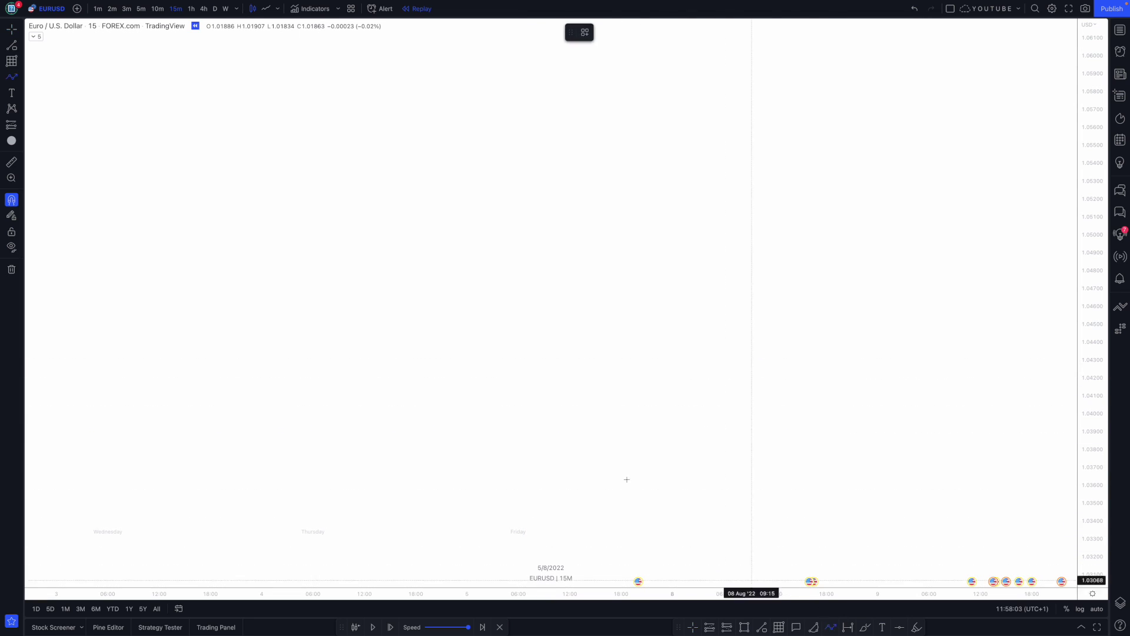
pyautogui.click(296, 154)
pyautogui.click(318, 241)
pyautogui.click(336, 184)
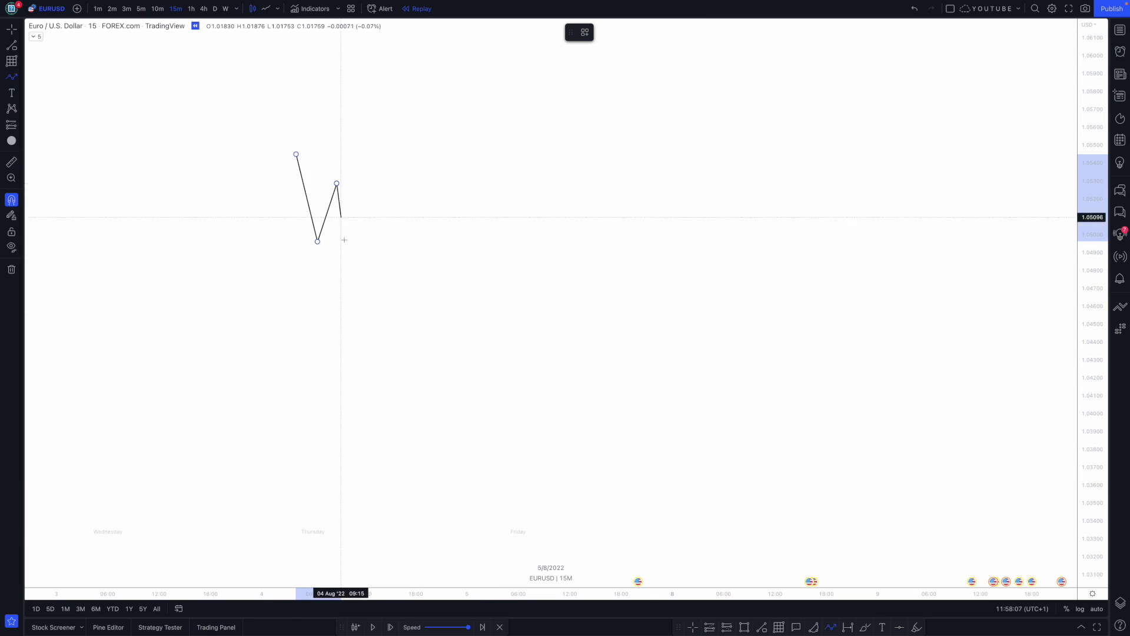
pyautogui.click(368, 299)
pyautogui.click(386, 240)
pyautogui.click(420, 351)
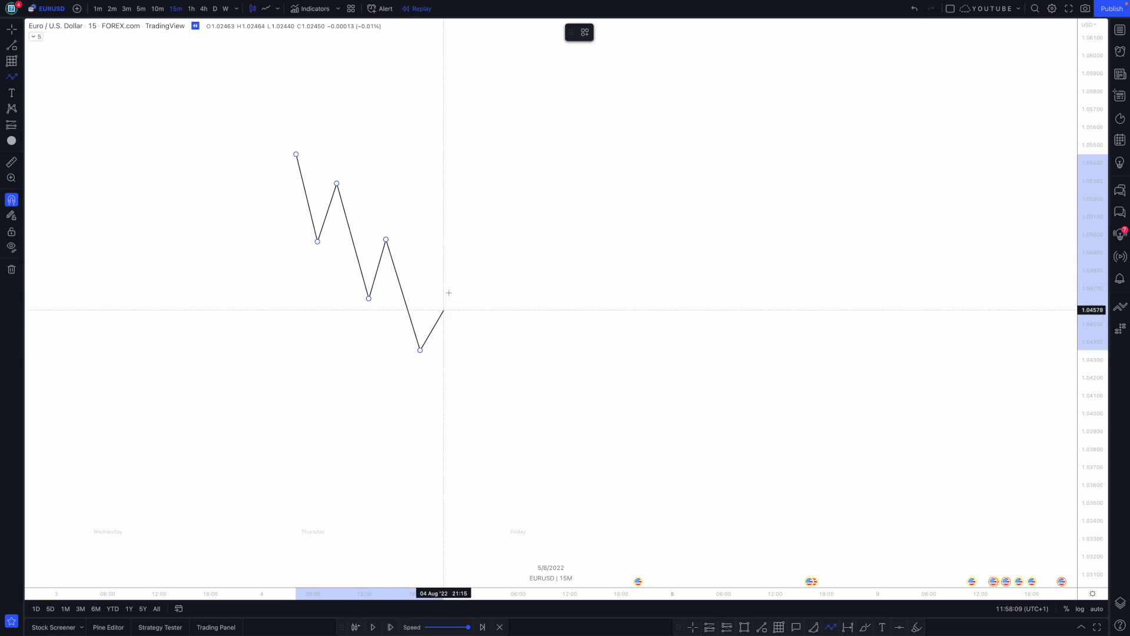
pyautogui.click(448, 290)
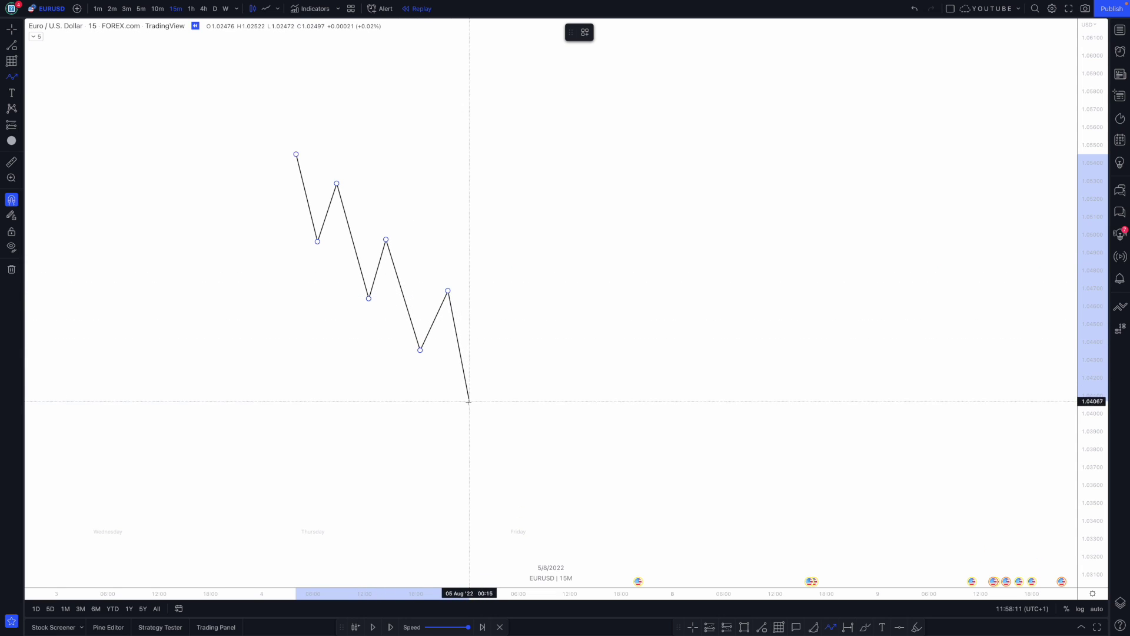
pyautogui.click(484, 367)
pyautogui.click(500, 432)
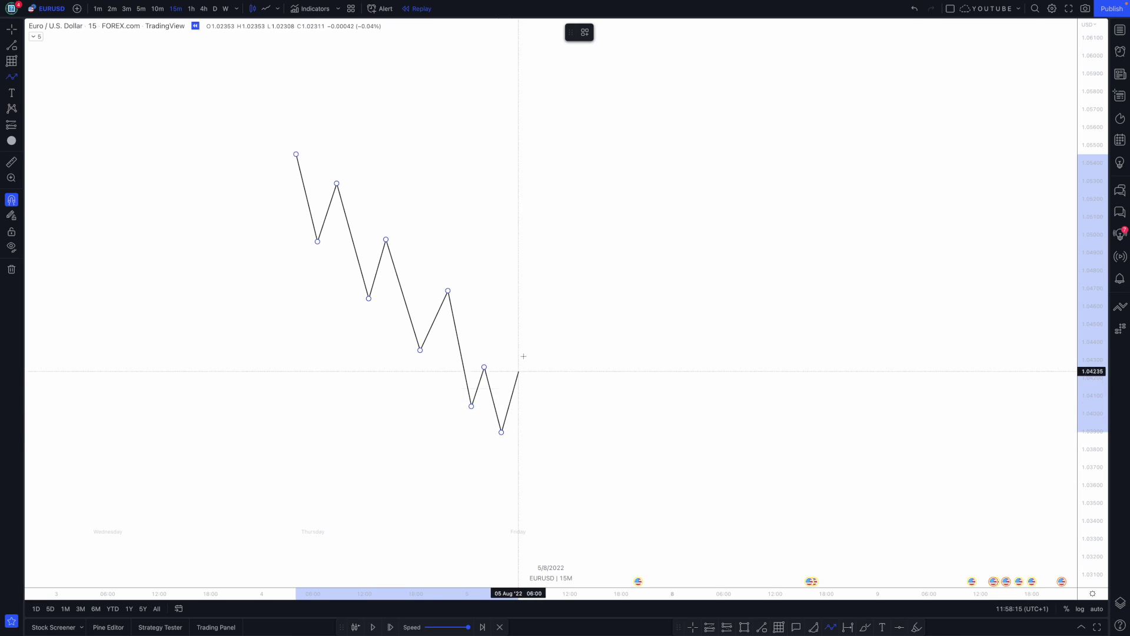
# Finish the path with a rally to about 1.0451, a pullback to about 1.0395 and a final rise to about 1.0538.
pyautogui.click(531, 322)
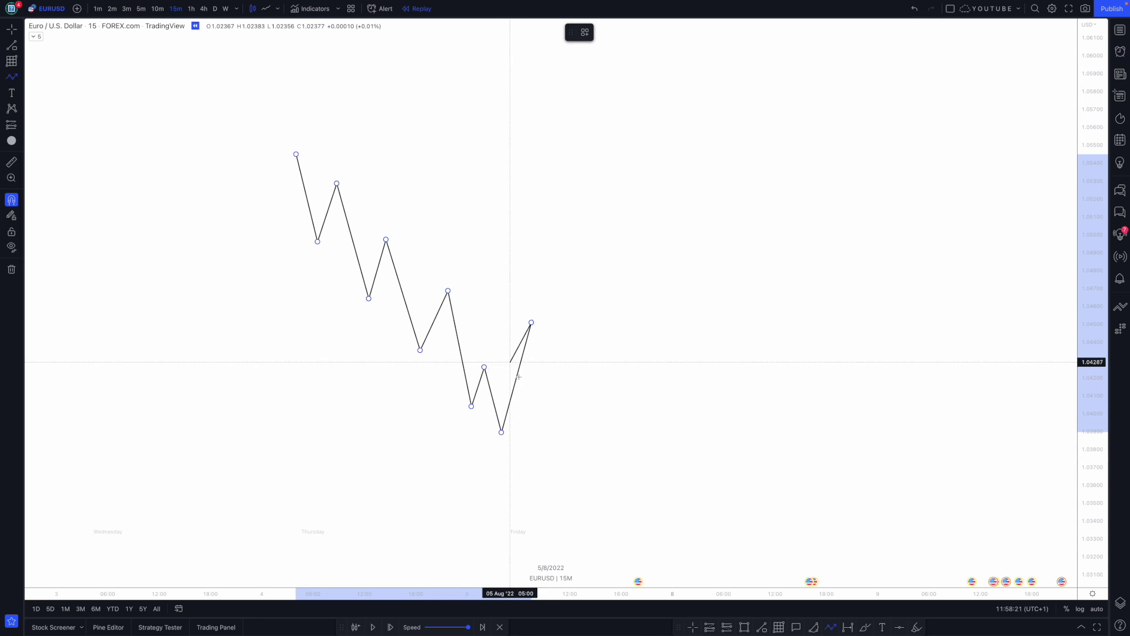
pyautogui.click(554, 421)
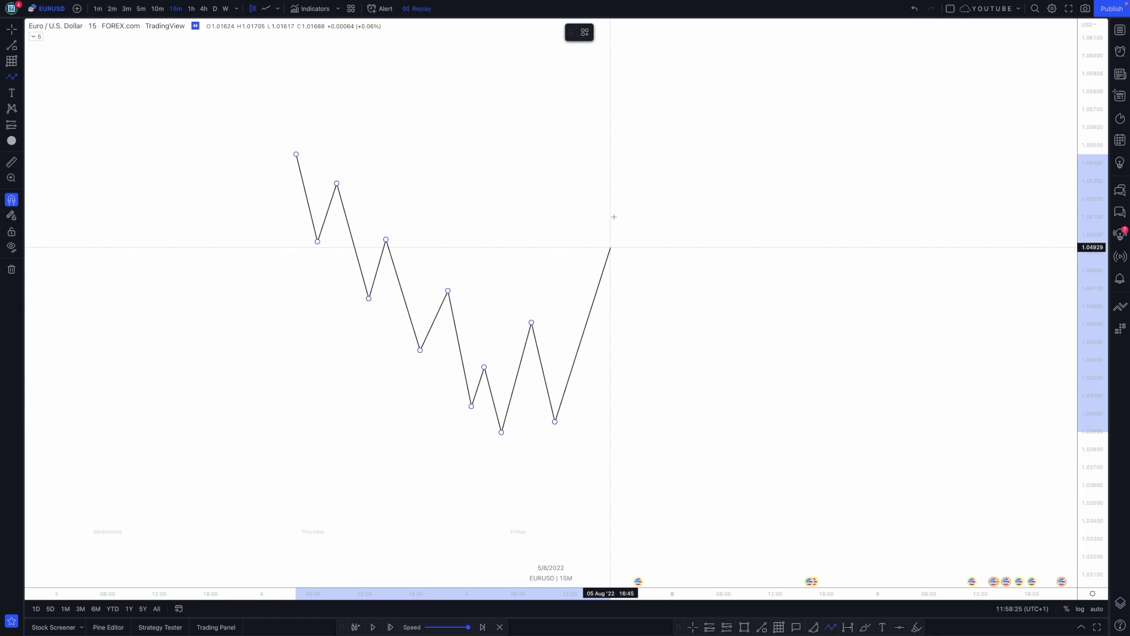
pyautogui.doubleClick(616, 167)
pyautogui.click(643, 265)
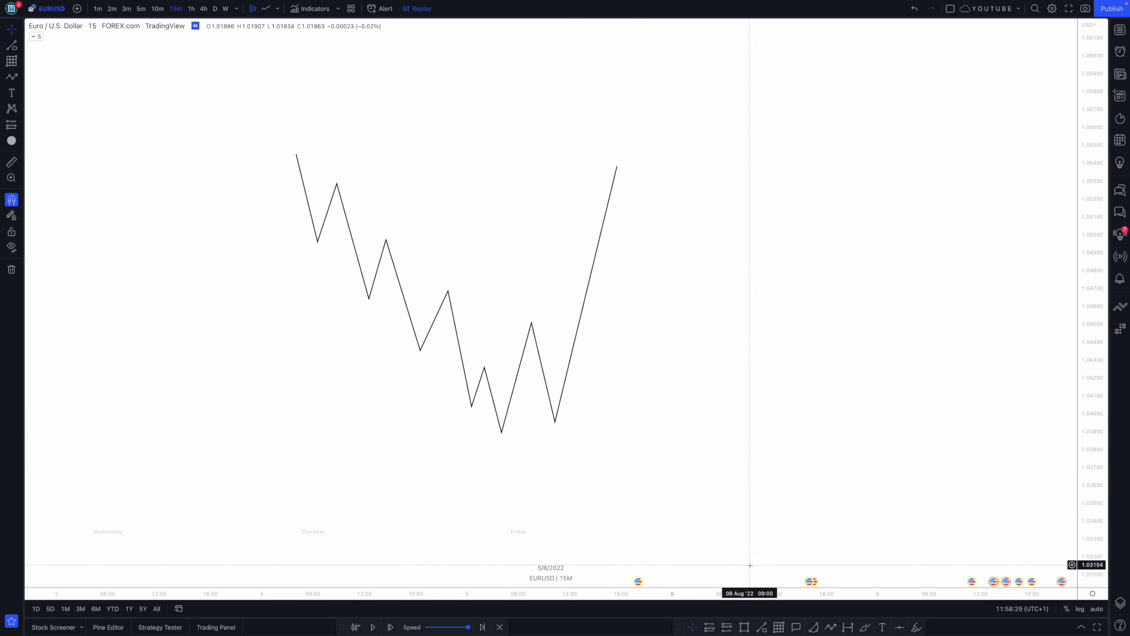
# Mark the path's next-to-last swing low and the swing high after it with short horizontal trend lines at about 1.0403 and 1.0425.
pyautogui.click(762, 627)
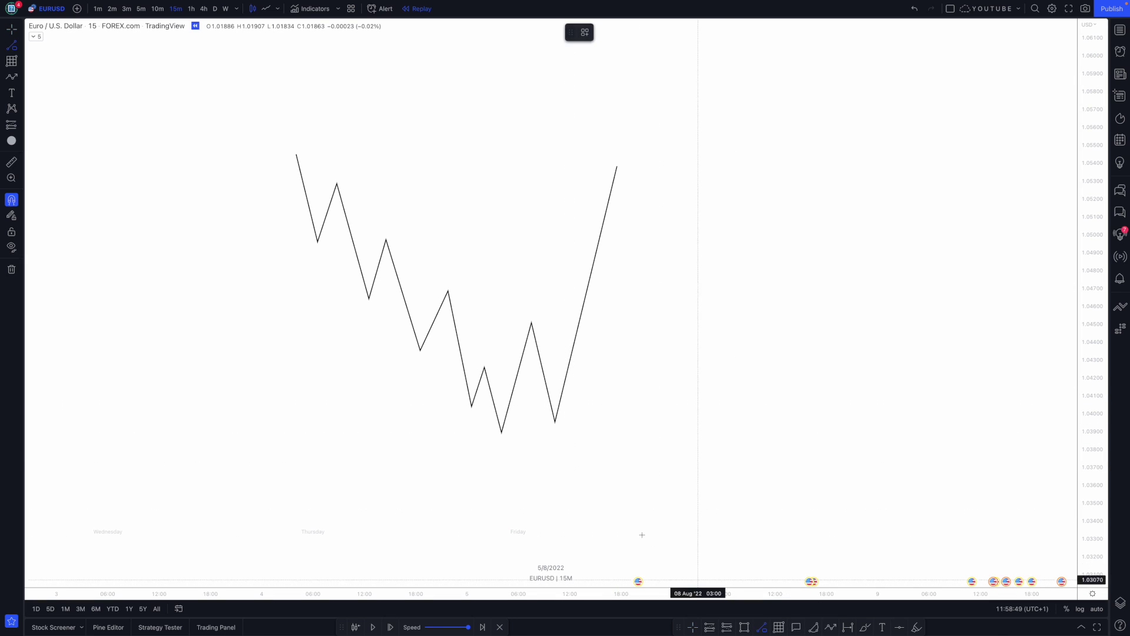
pyautogui.click(472, 407)
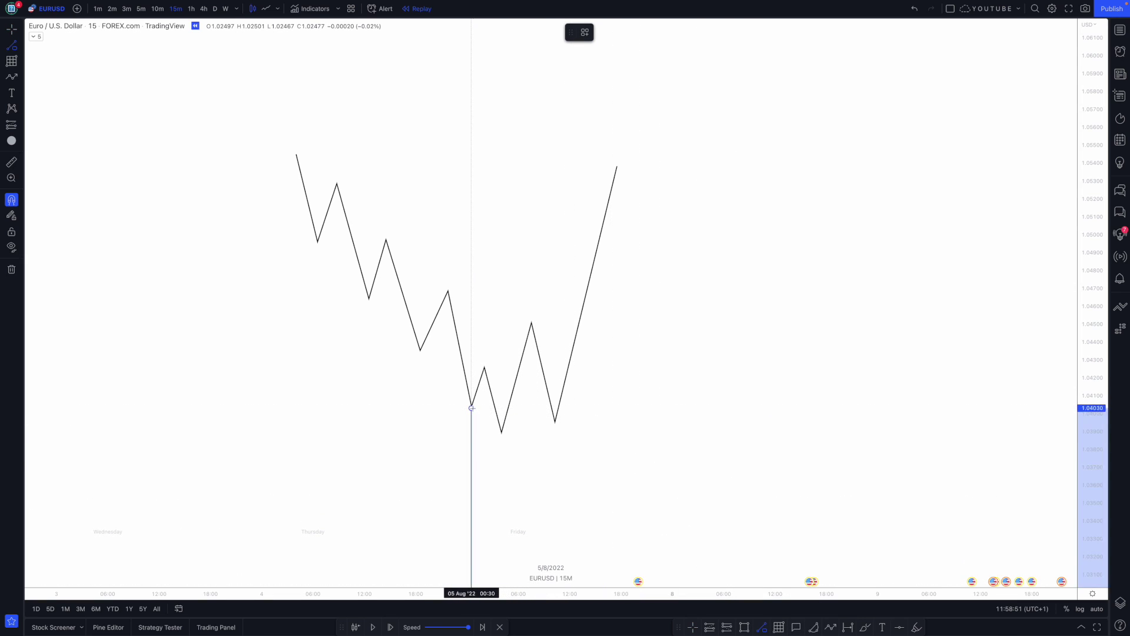
pyautogui.click(494, 408)
pyautogui.moveTo(490, 407); pyautogui.dragTo(512, 369)
# Draw a rectangle zone around the path's lowest swing low, extended past the pullback low.
pyautogui.click(744, 627)
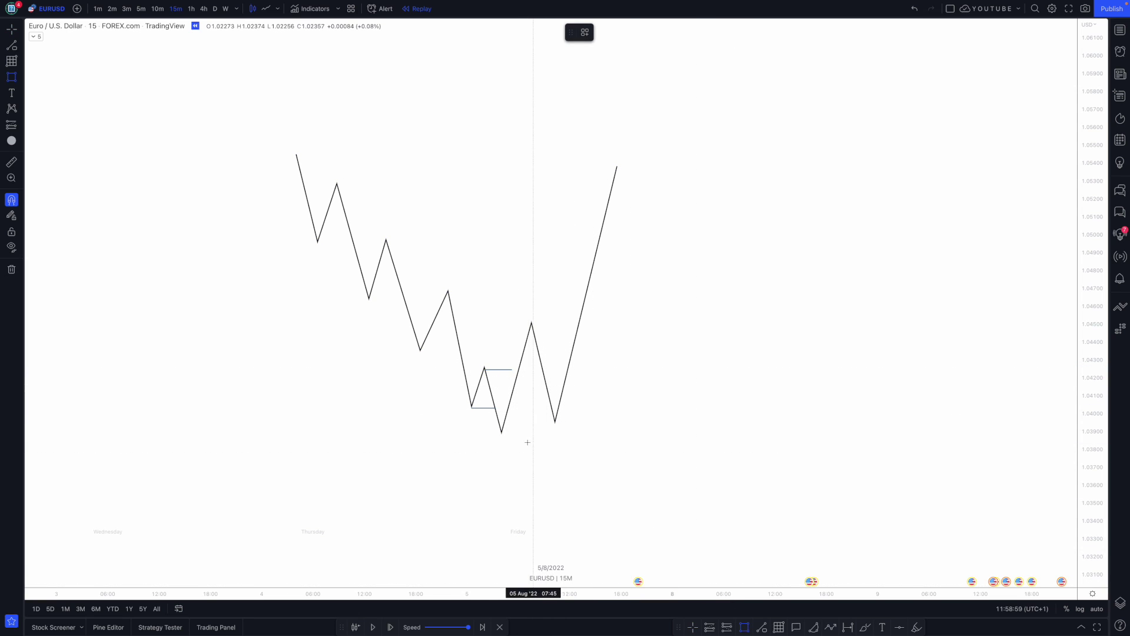
pyautogui.moveTo(504, 428); pyautogui.dragTo(574, 421)
pyautogui.click(656, 411)
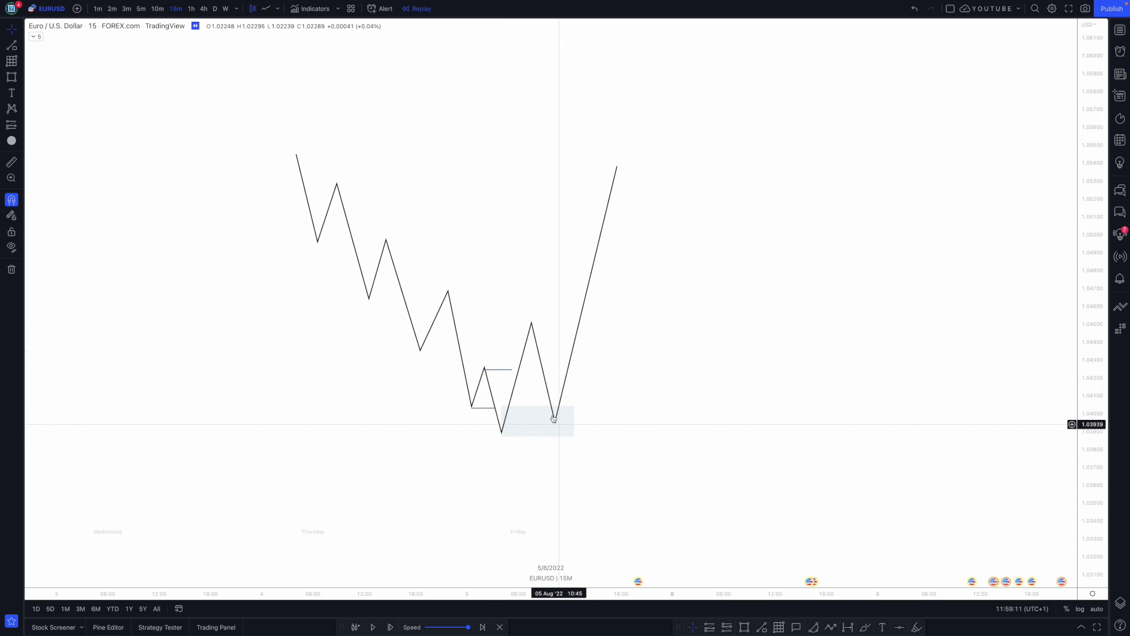
# Reshape the path so its pullback breaks below the zone to about 1.0348 and its final leg ends at about 1.0404.
pyautogui.moveTo(554, 423); pyautogui.dragTo(584, 507)
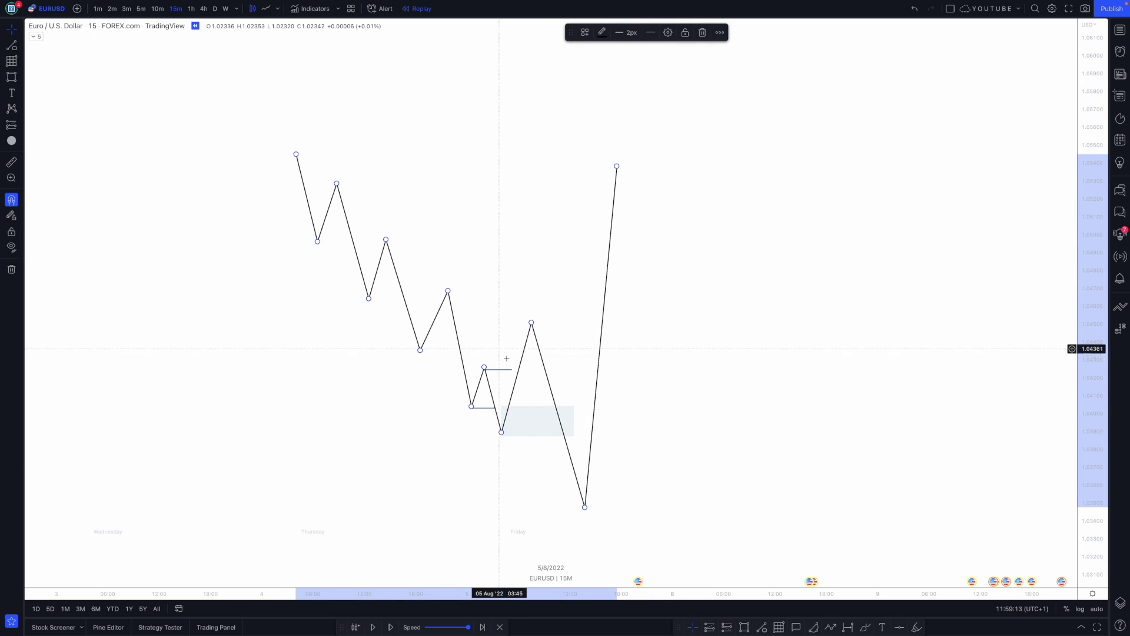
pyautogui.moveTo(617, 167); pyautogui.dragTo(622, 407)
pyautogui.click(703, 447)
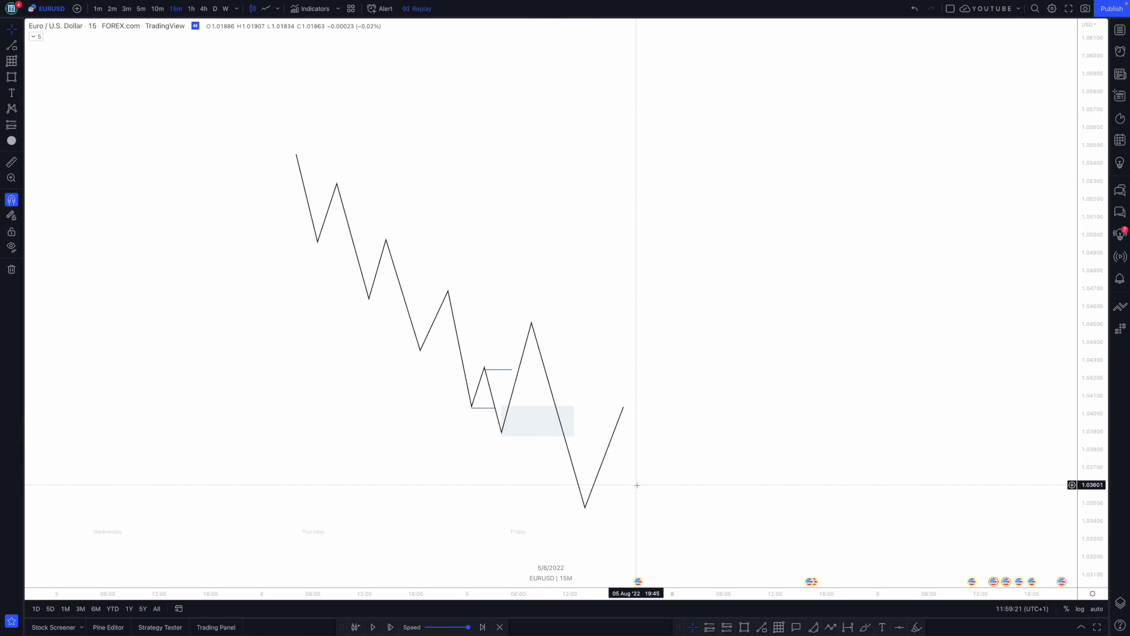
# Select all the drawings on the chart and delete them.
pyautogui.moveTo(683, 520); pyautogui.dragTo(261, 146)
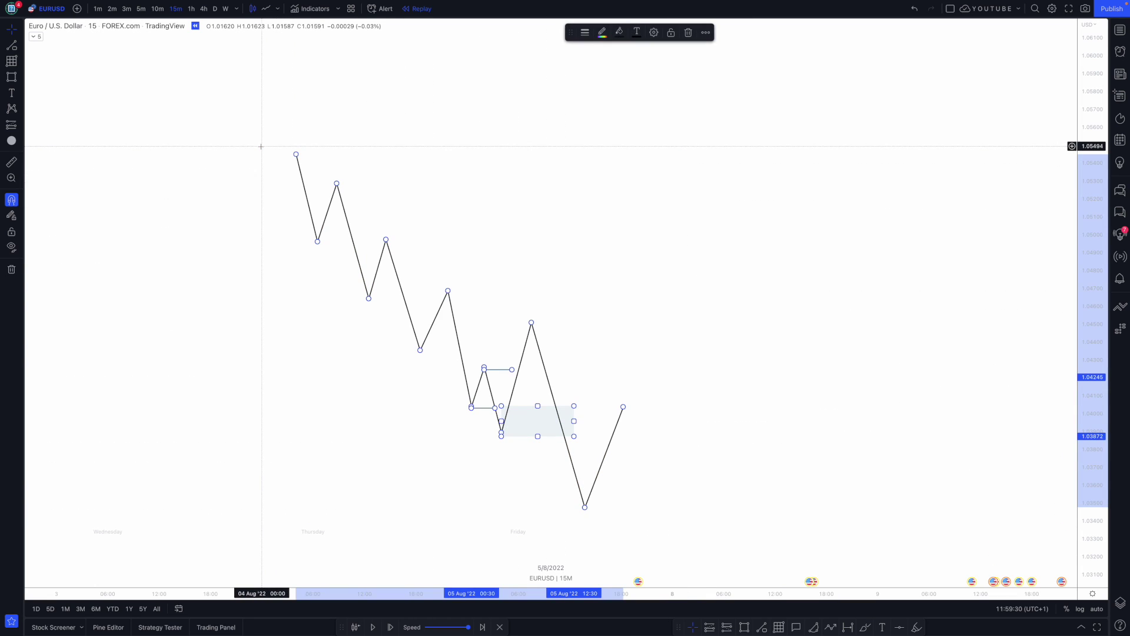
pyautogui.press('Delete')
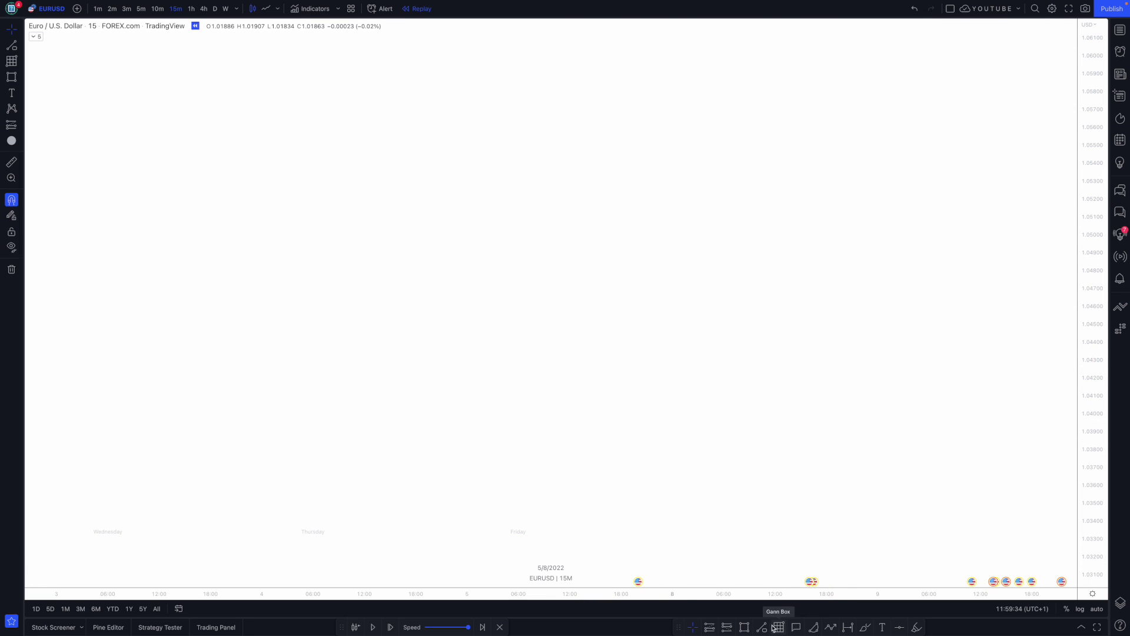
# Draw a new falling zigzag path with five lower lows, from about 1.0536 down to about 1.0367.
pyautogui.click(304, 169)
pyautogui.click(353, 282)
pyautogui.click(369, 218)
pyautogui.click(399, 335)
pyautogui.click(426, 281)
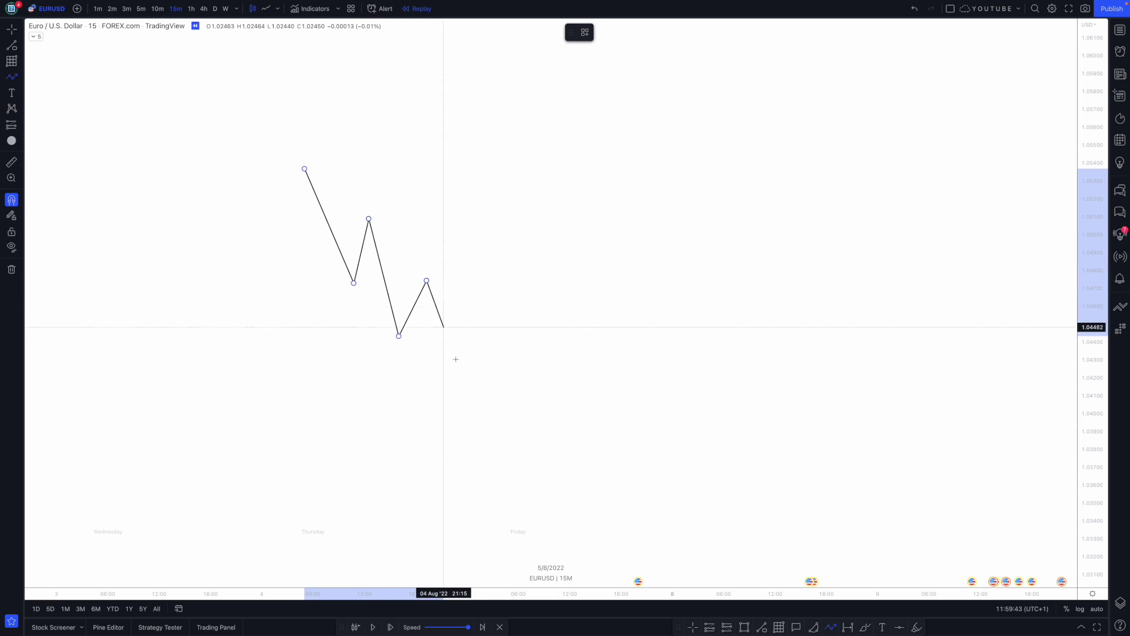
pyautogui.click(461, 382)
pyautogui.click(487, 335)
pyautogui.click(505, 446)
pyautogui.click(524, 405)
pyautogui.click(548, 472)
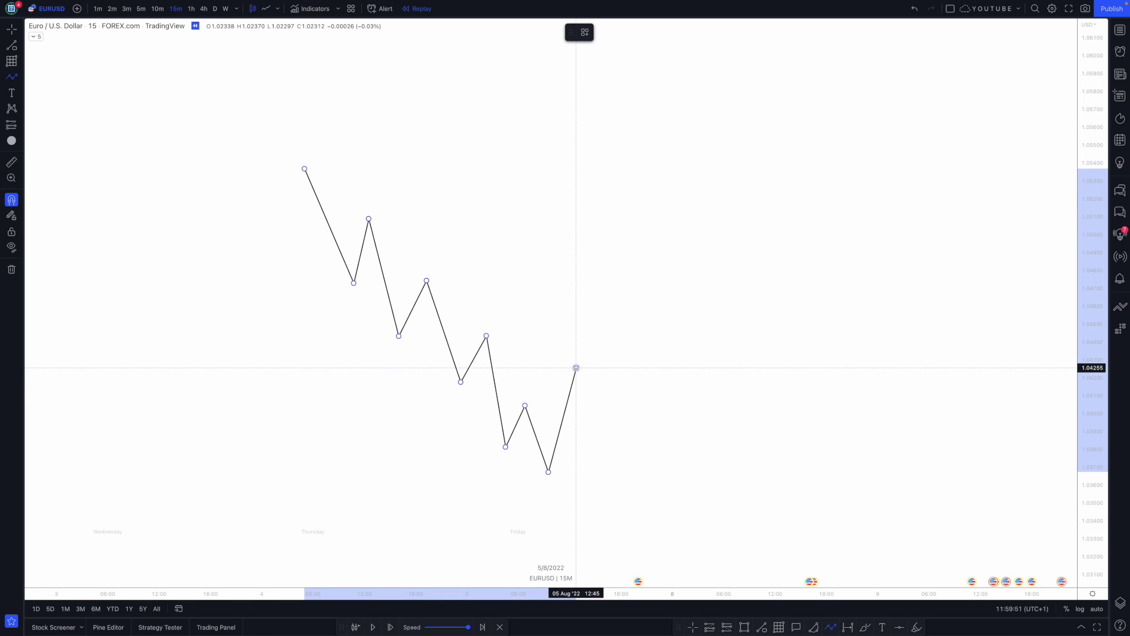
# Extend the path with a rally to about 1.0426 and a stair-stepped pullback, ending it with a sharp rise to about 1.0494.
pyautogui.click(576, 369)
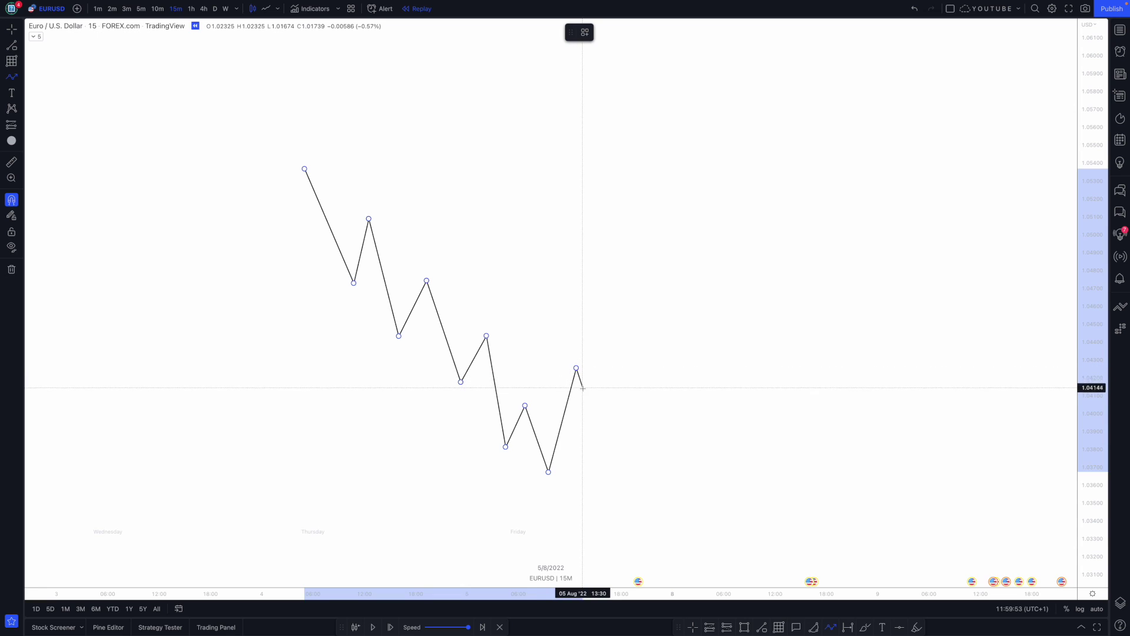
pyautogui.click(585, 392)
pyautogui.click(591, 380)
pyautogui.click(595, 408)
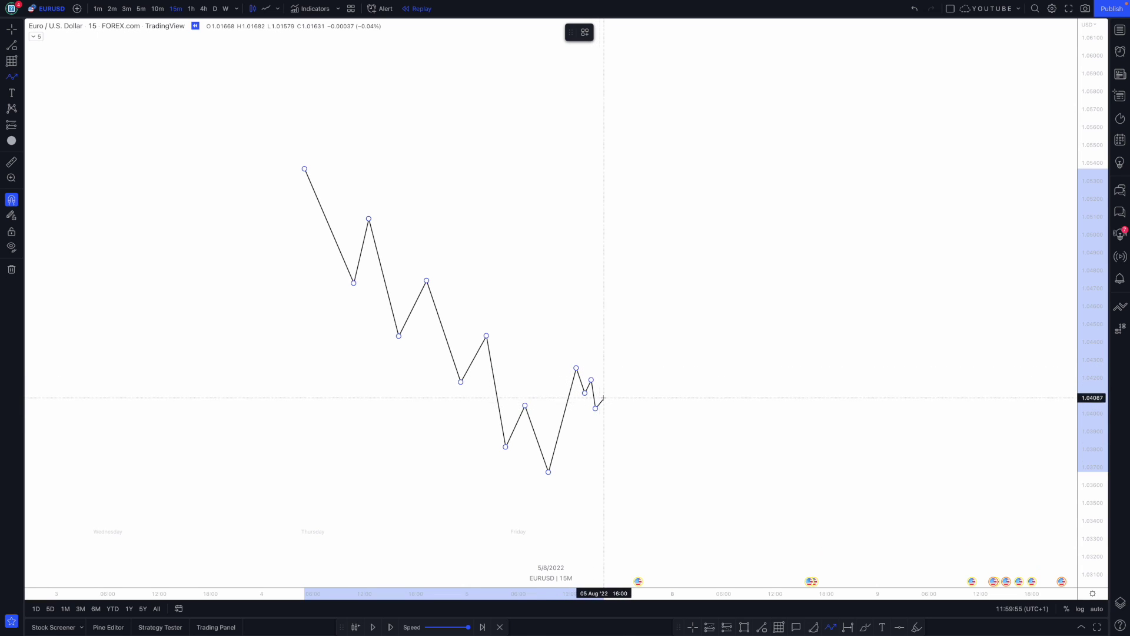
pyautogui.click(606, 426)
pyautogui.click(617, 414)
pyautogui.click(618, 440)
pyautogui.click(628, 432)
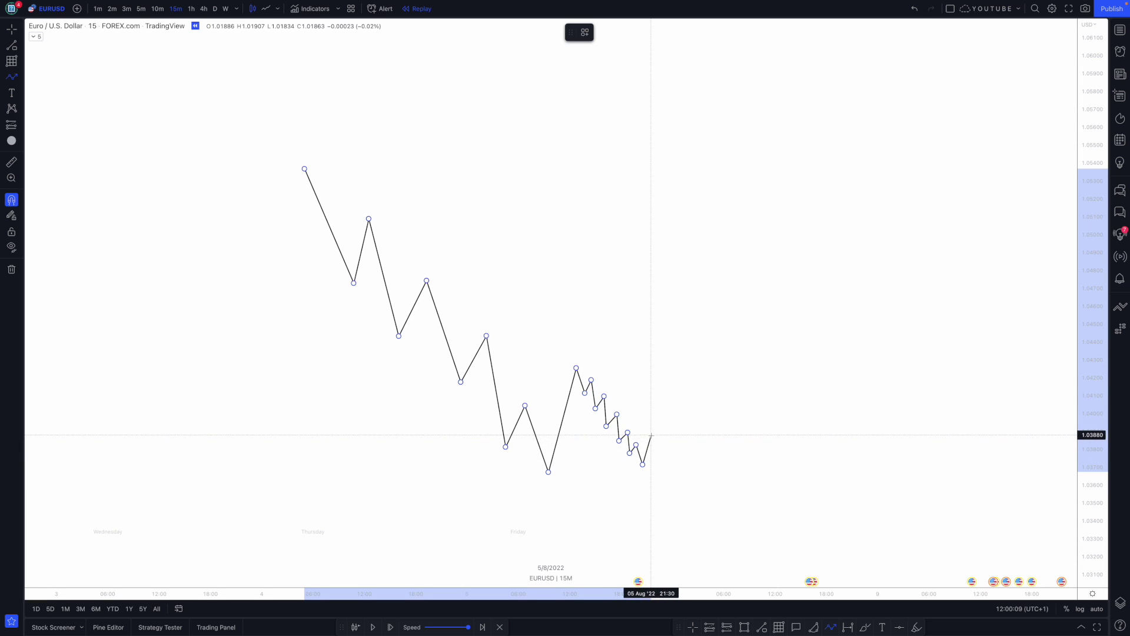
pyautogui.doubleClick(658, 458)
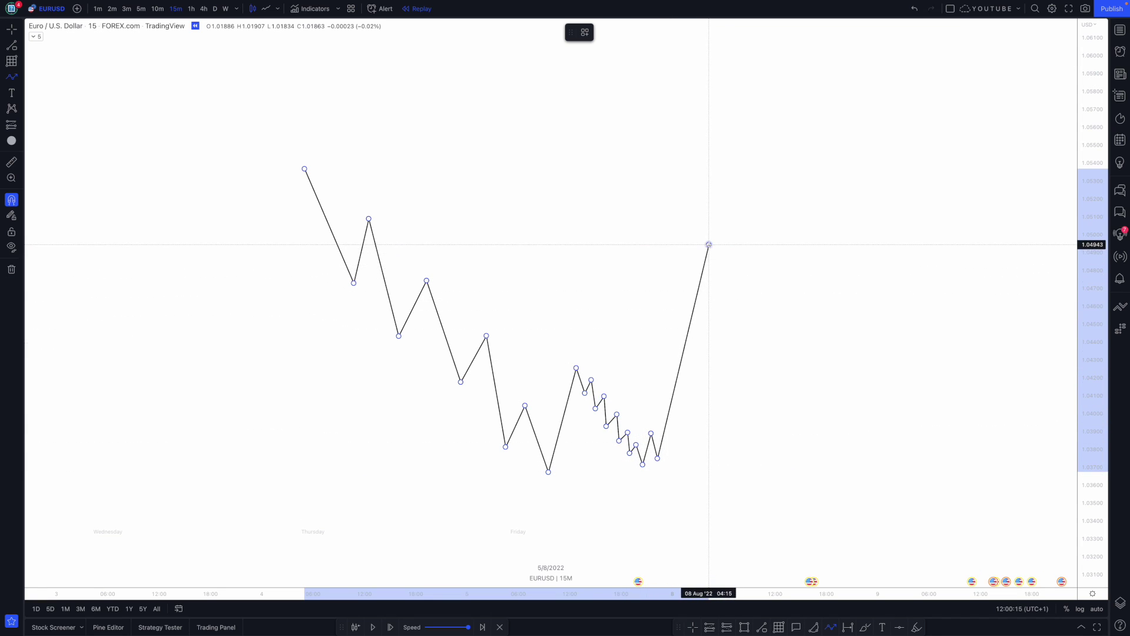
pyautogui.doubleClick(709, 244)
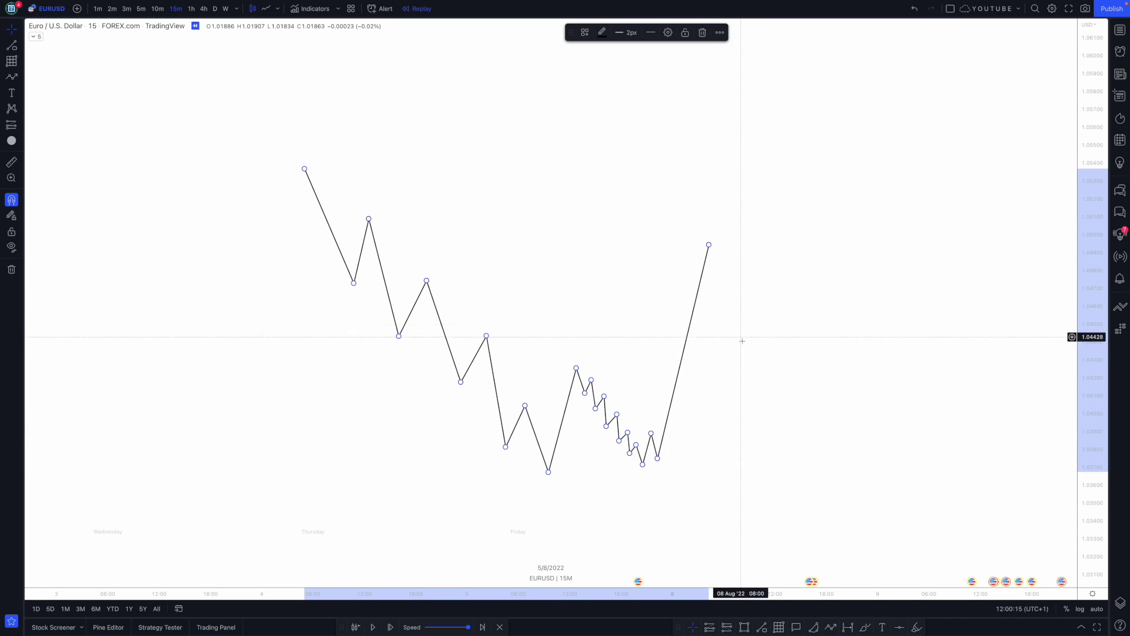
# Mark the last small swing high and swing low of the pullback with short horizontal trend lines.
pyautogui.click(762, 626)
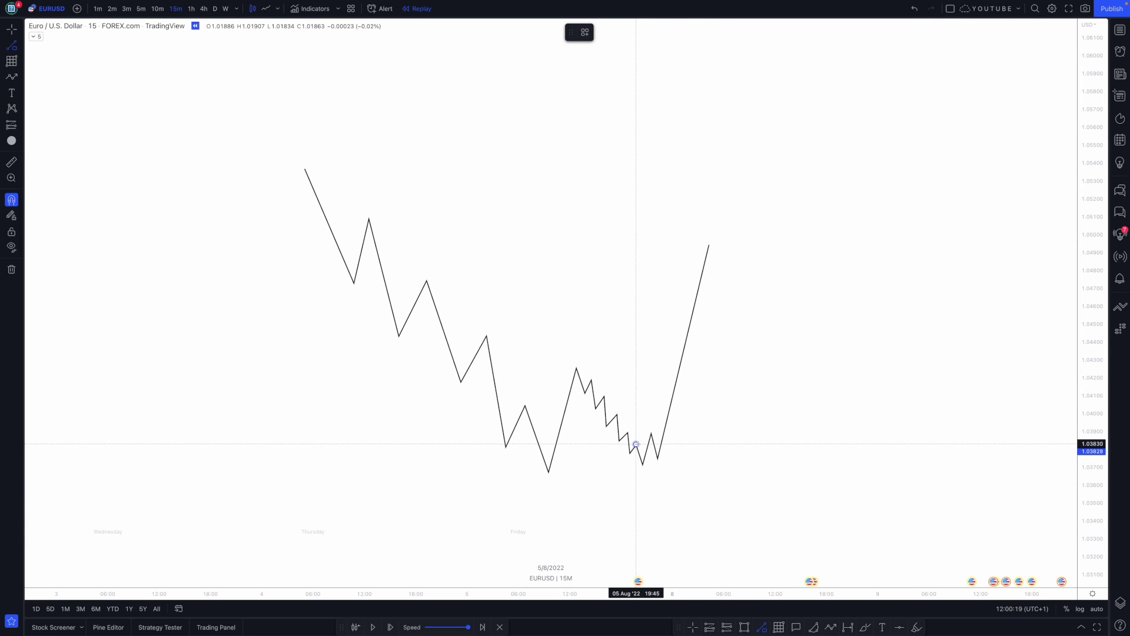
pyautogui.click(649, 444)
pyautogui.click(642, 445)
pyautogui.click(640, 458)
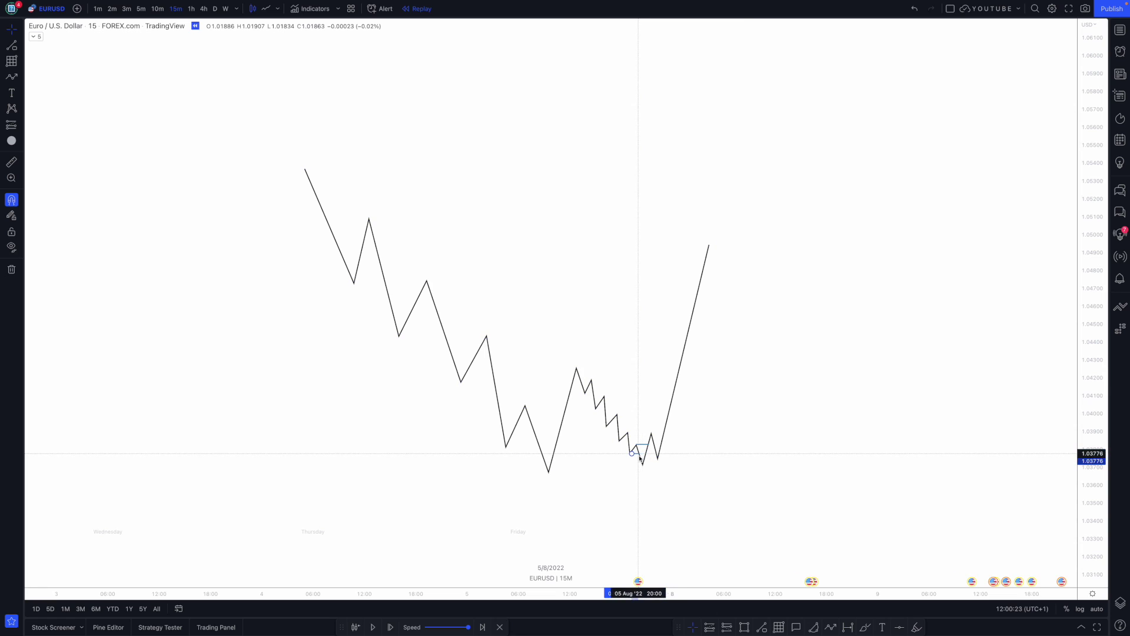
# Place a Gann Box around the pullback's final low, extended to the retest before the sharp rise.
pyautogui.click(779, 629)
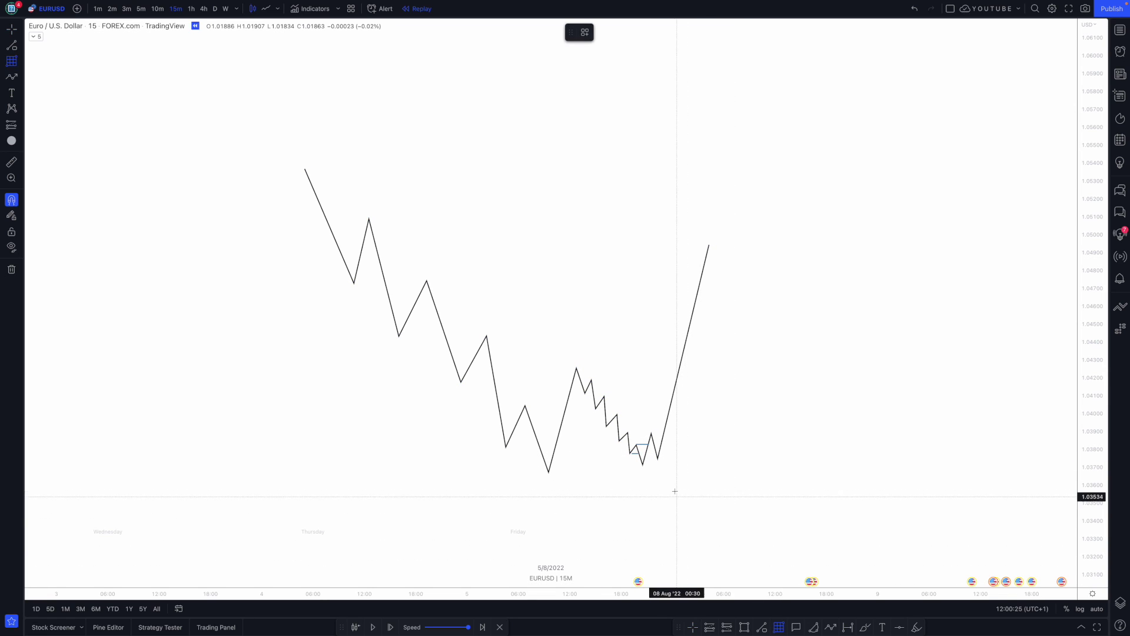
pyautogui.click(661, 454)
pyautogui.click(719, 451)
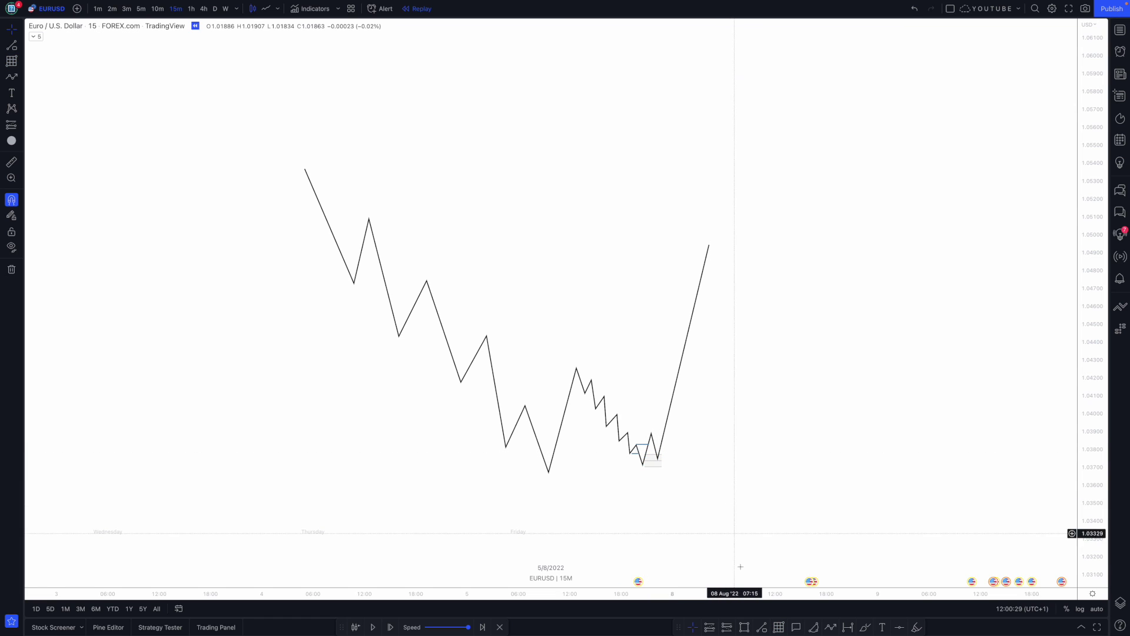
# Add a narrow long position at the retest with entry at about 1.0377, raising its target to about 1.0500.
pyautogui.click(710, 628)
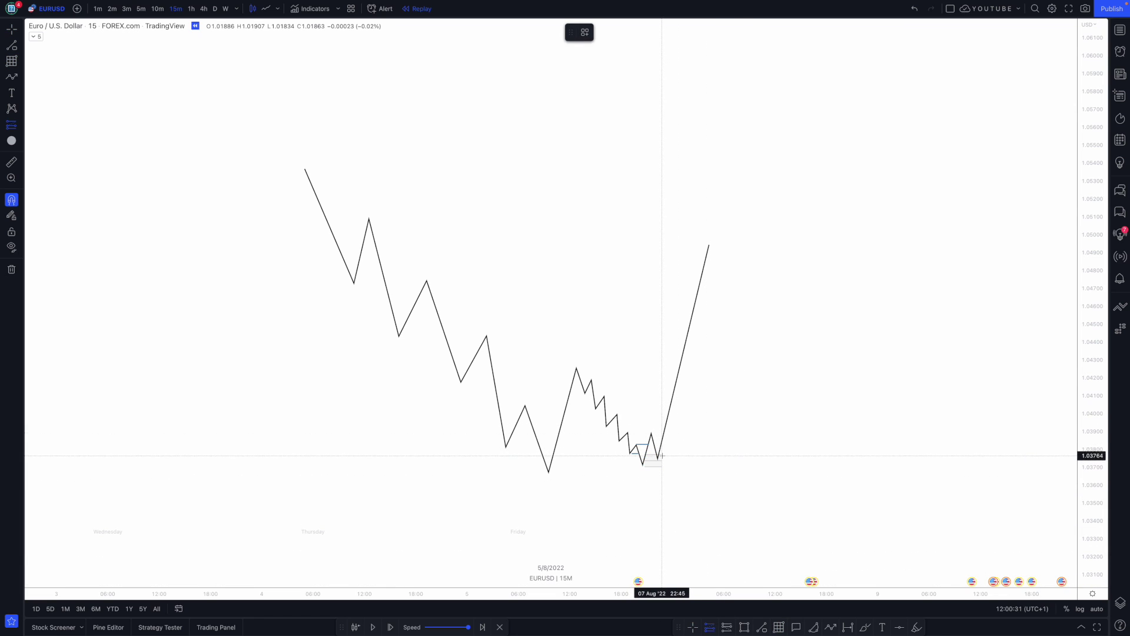
pyautogui.click(660, 455)
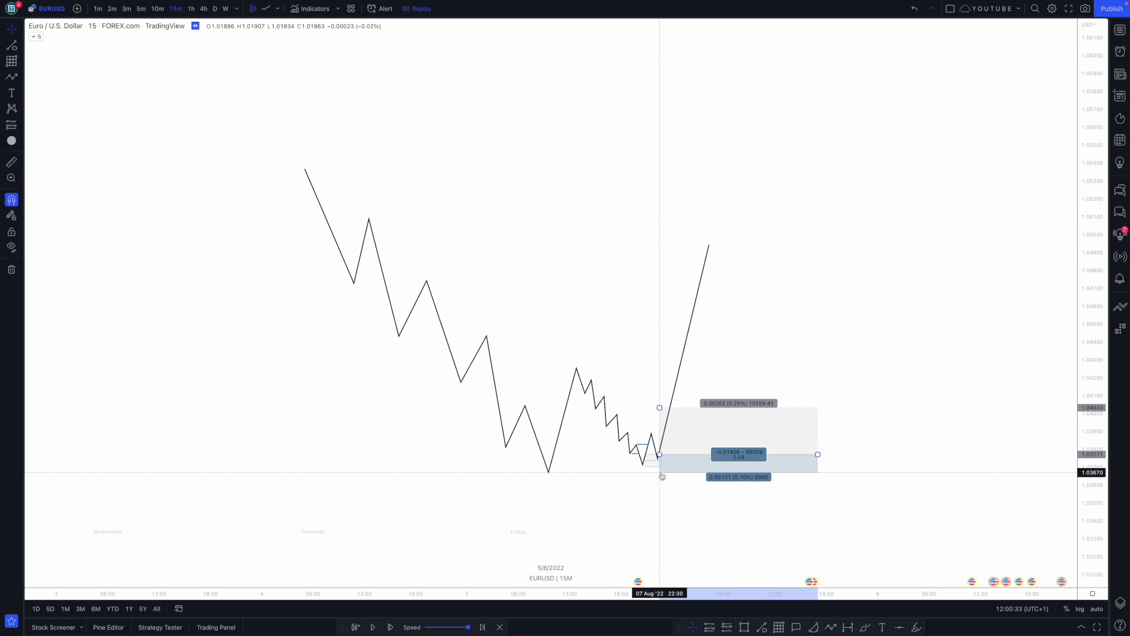
pyautogui.moveTo(660, 407); pyautogui.dragTo(659, 233)
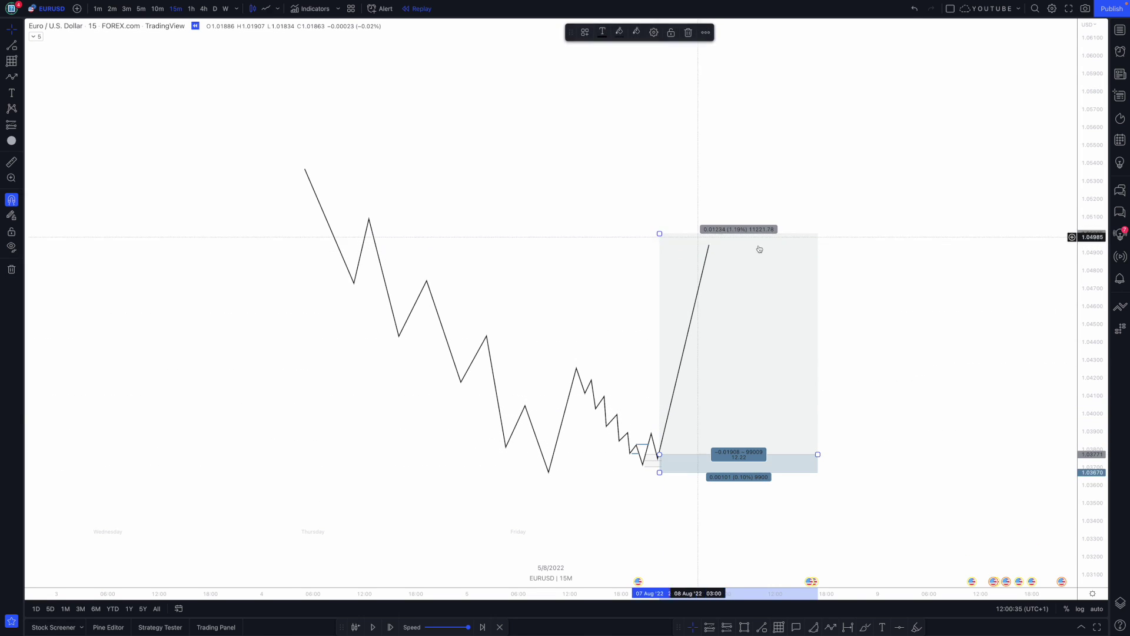
pyautogui.moveTo(818, 455); pyautogui.dragTo(736, 453)
pyautogui.click(574, 264)
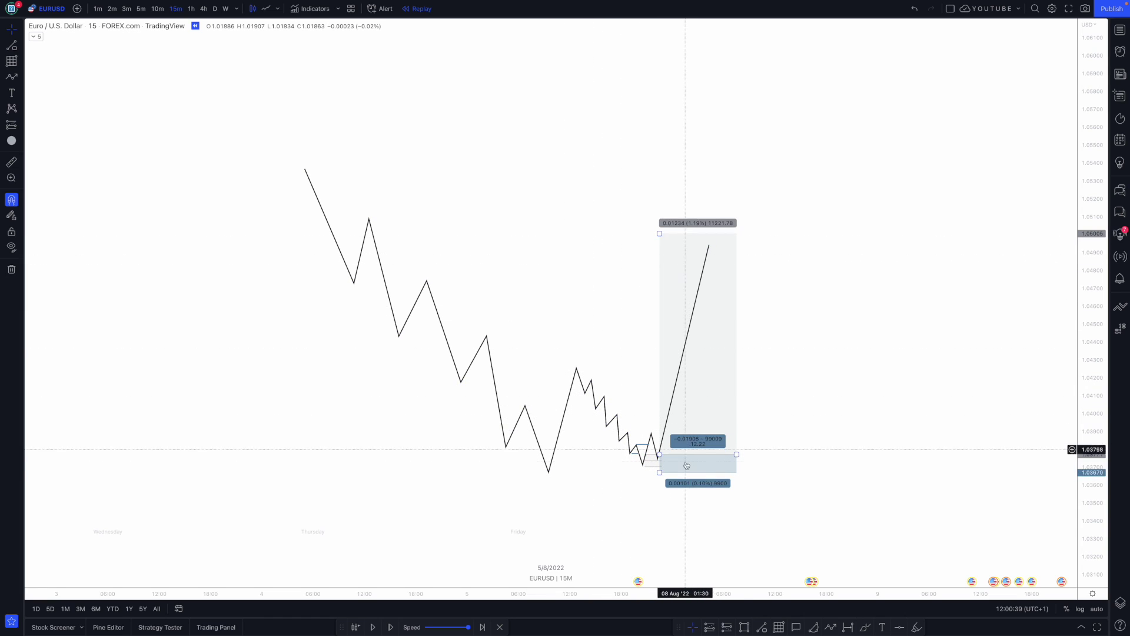
pyautogui.click(568, 396)
pyautogui.click(697, 492)
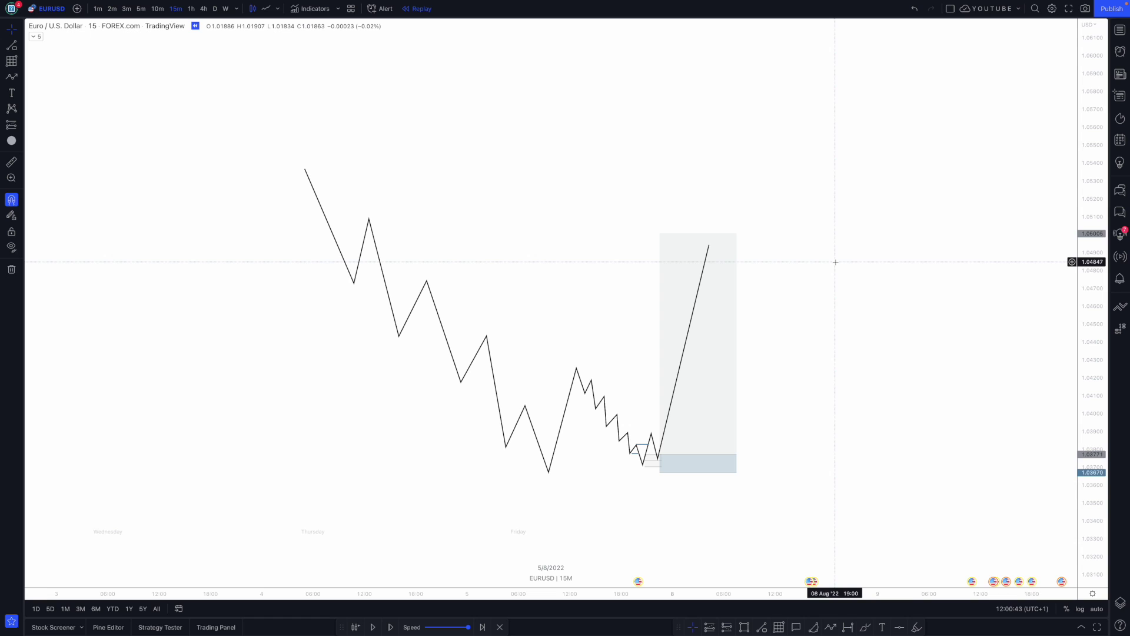
# Delete all the drawings and fit the price scale automatically to the candles.
pyautogui.moveTo(809, 523)
pyautogui.mouseDown()
pyautogui.moveTo(416, 355)
pyautogui.moveTo(178, 164)
pyautogui.moveTo(198, 104)
pyautogui.mouseUp()
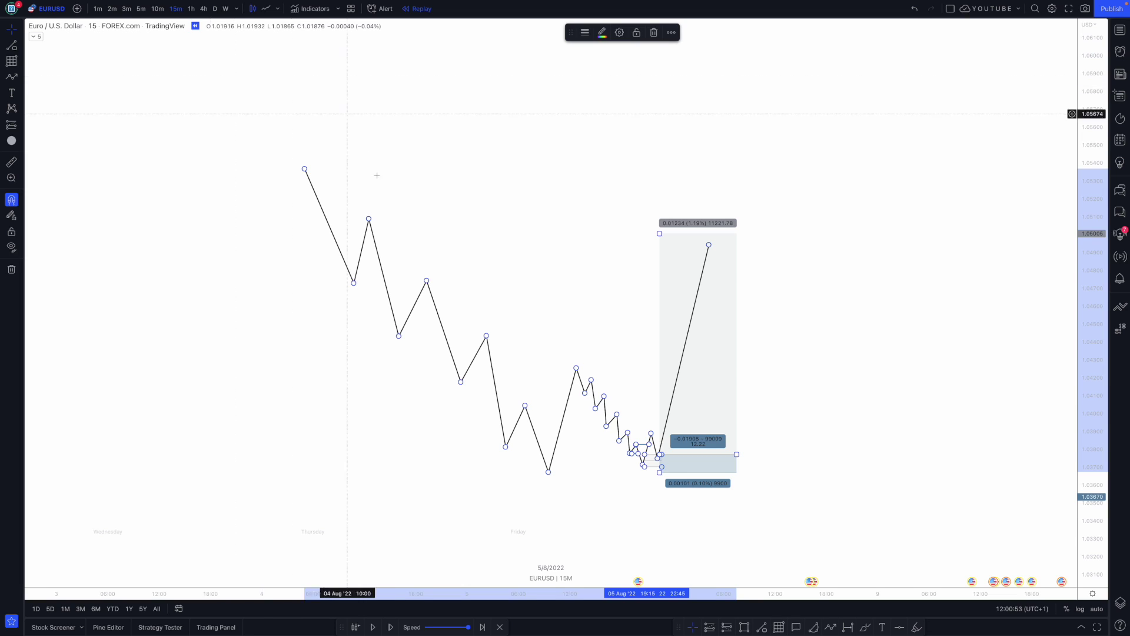
pyautogui.press('Delete')
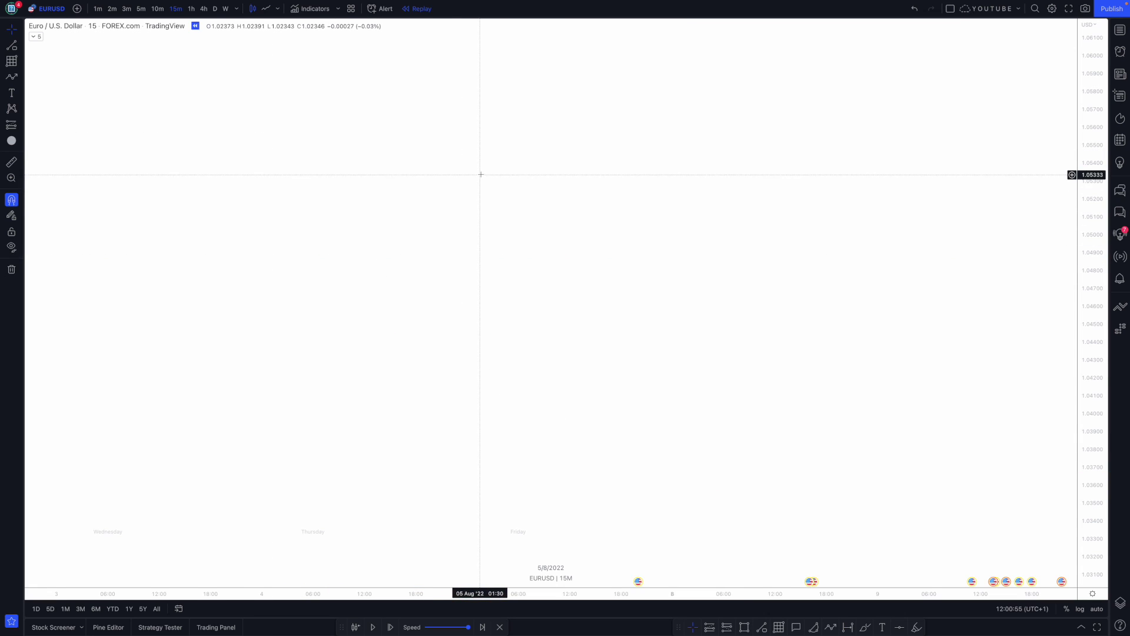
pyautogui.click(1098, 610)
pyautogui.click(1099, 609)
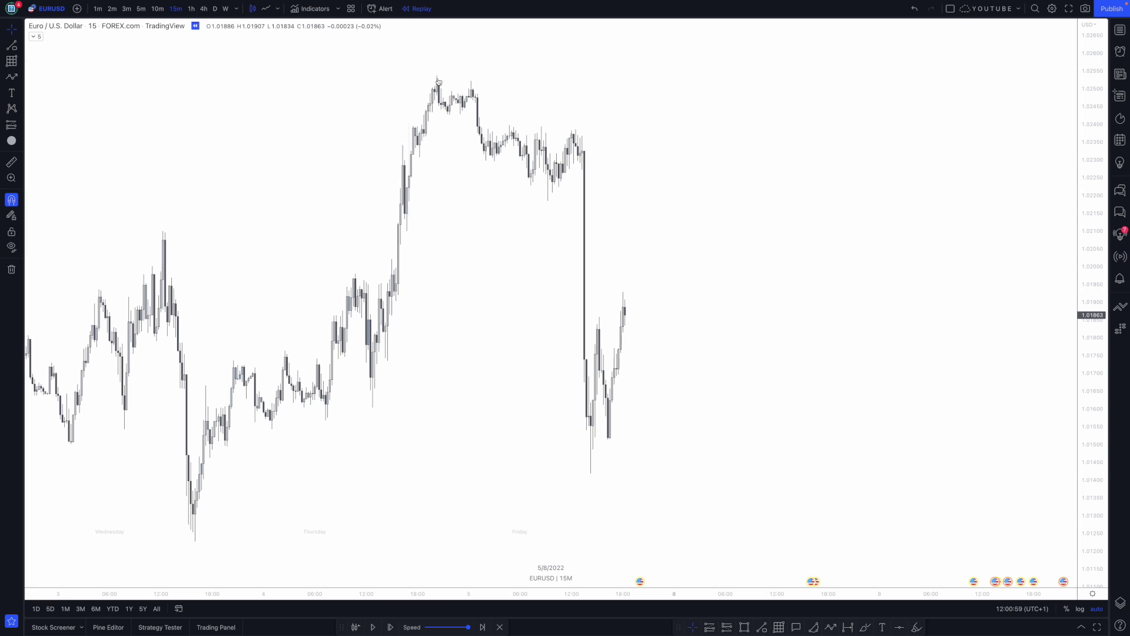
# Draw a horizontal trend line at about 1.0210 from Wednesday's swing high to the candle that breaks it on Thursday.
pyautogui.moveTo(482, 315); pyautogui.dragTo(648, 305)
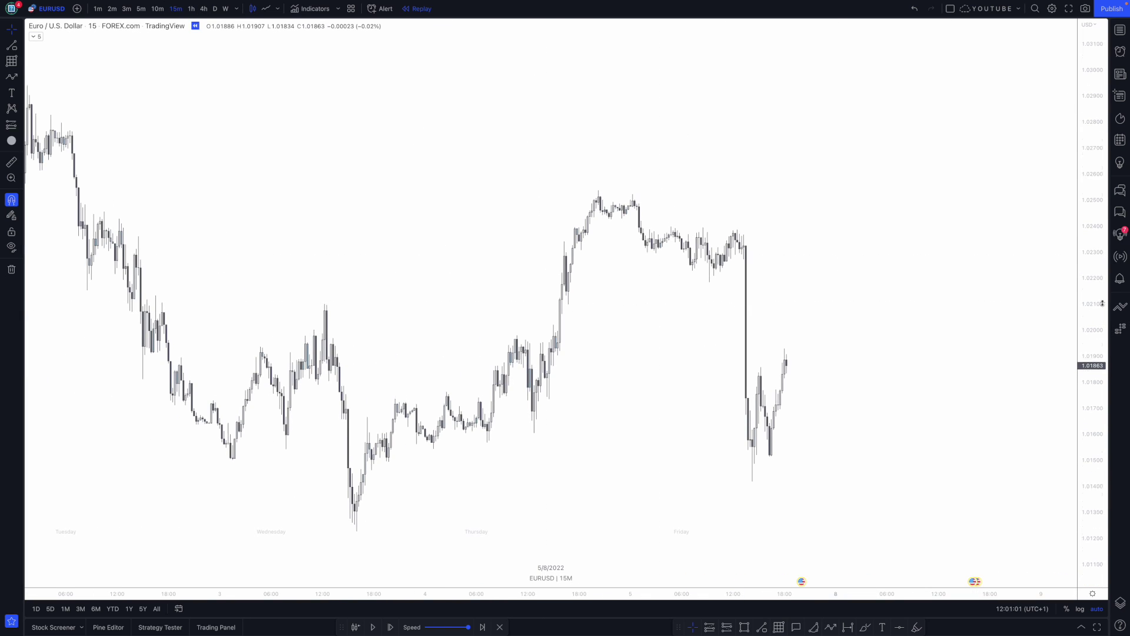
pyautogui.moveTo(1101, 299); pyautogui.dragTo(1099, 321)
pyautogui.click(764, 628)
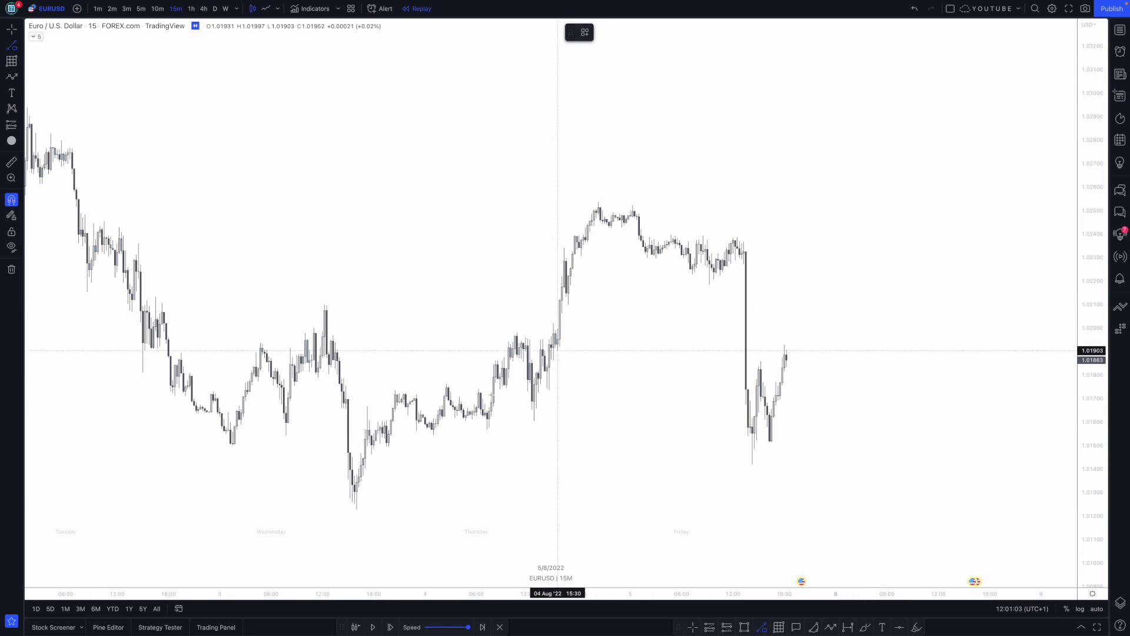
pyautogui.click(325, 300)
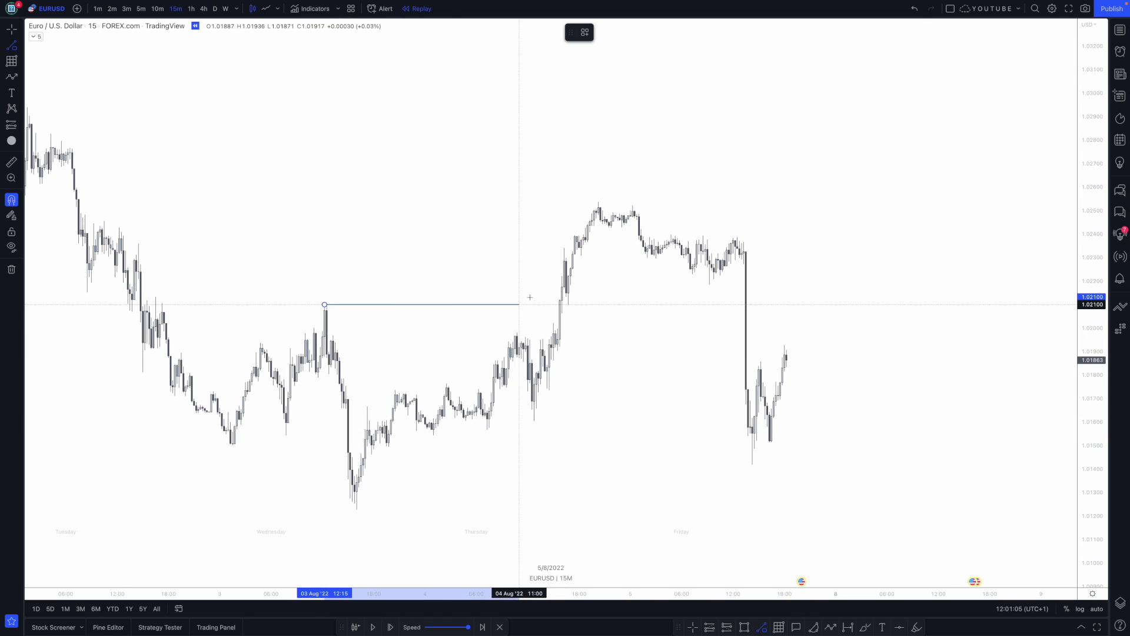
pyautogui.click(560, 304)
pyautogui.click(551, 249)
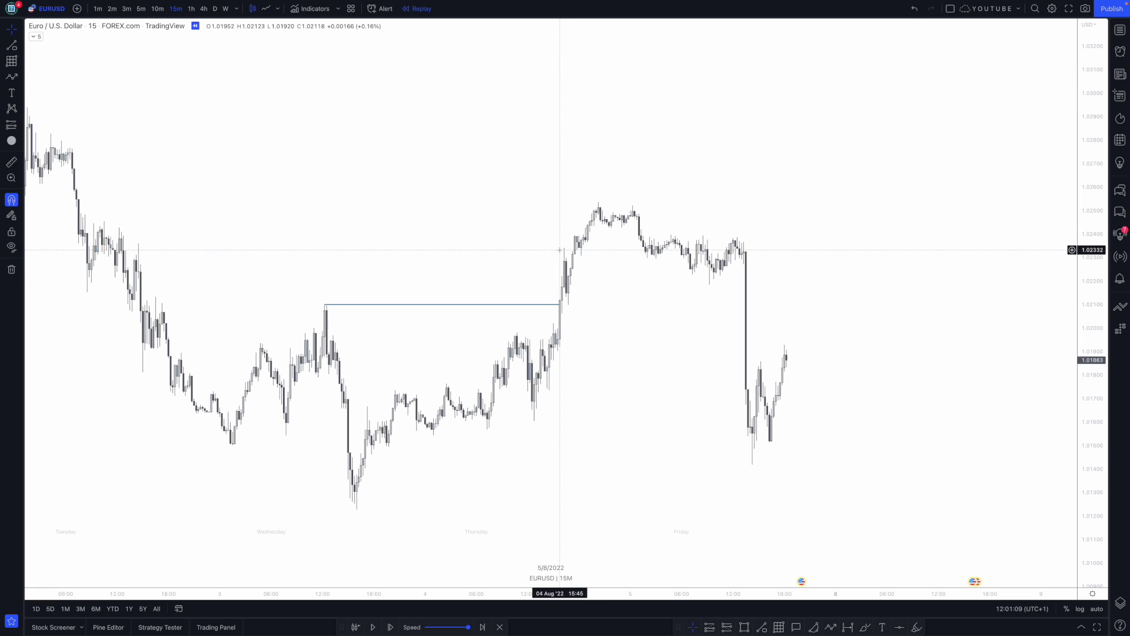
# Draw a rectangle zone from about 1.0145 to 1.0137 near Wednesday's low and extend it to Friday's low.
pyautogui.moveTo(628, 414); pyautogui.dragTo(653, 373)
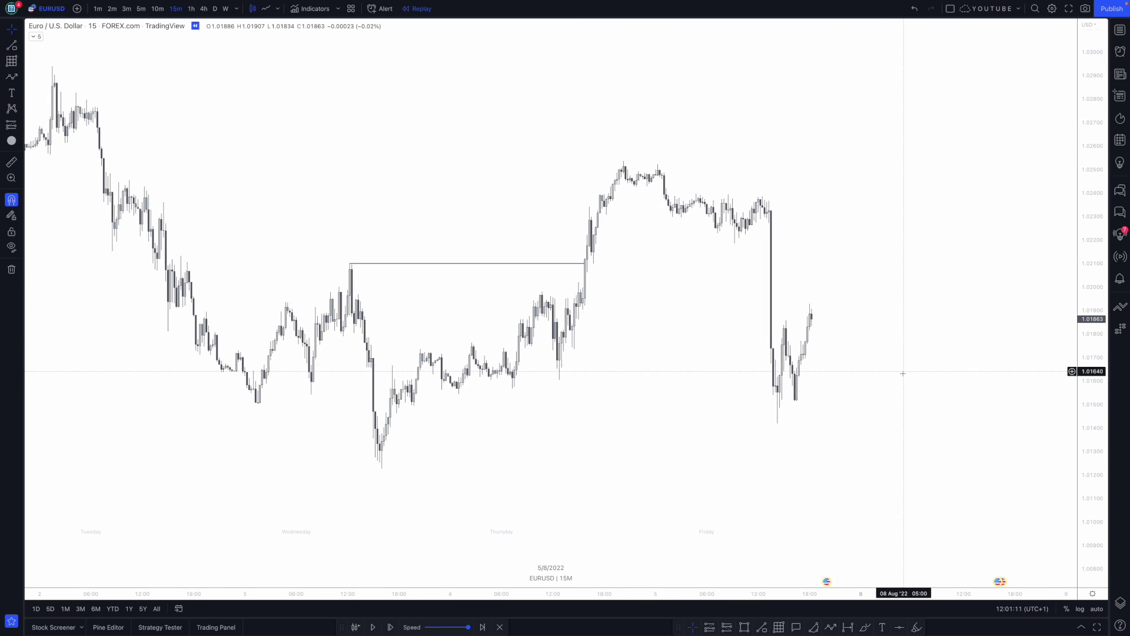
pyautogui.scroll(1, 904, 373)
pyautogui.moveTo(1096, 434); pyautogui.dragTo(1096, 395)
pyautogui.moveTo(835, 477); pyautogui.dragTo(840, 471)
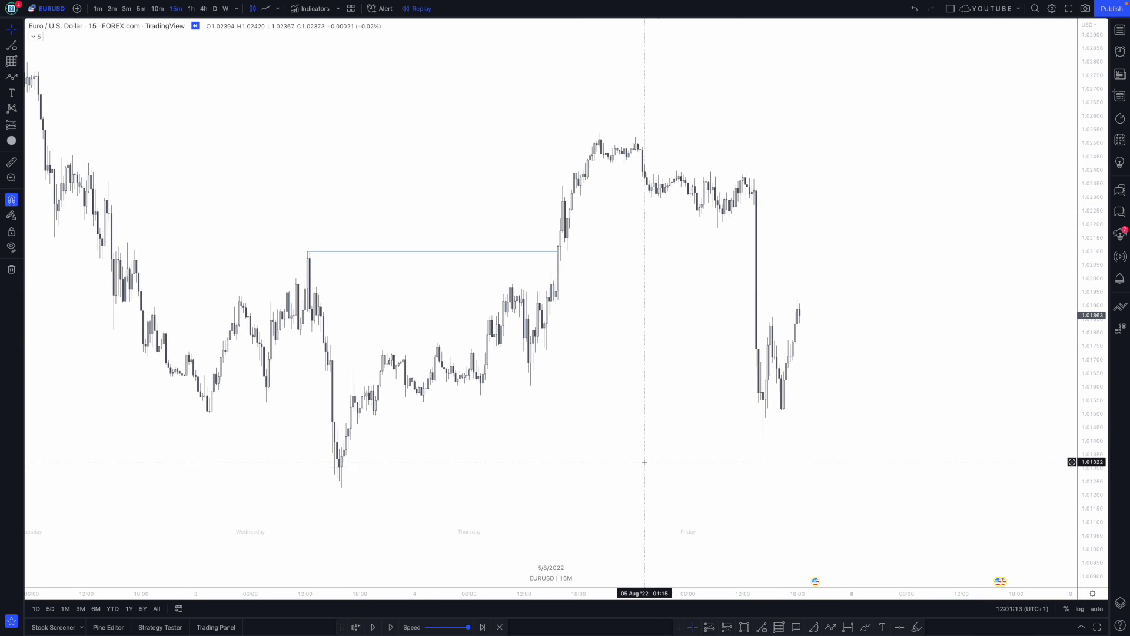
pyautogui.moveTo(611, 434); pyautogui.dragTo(618, 426)
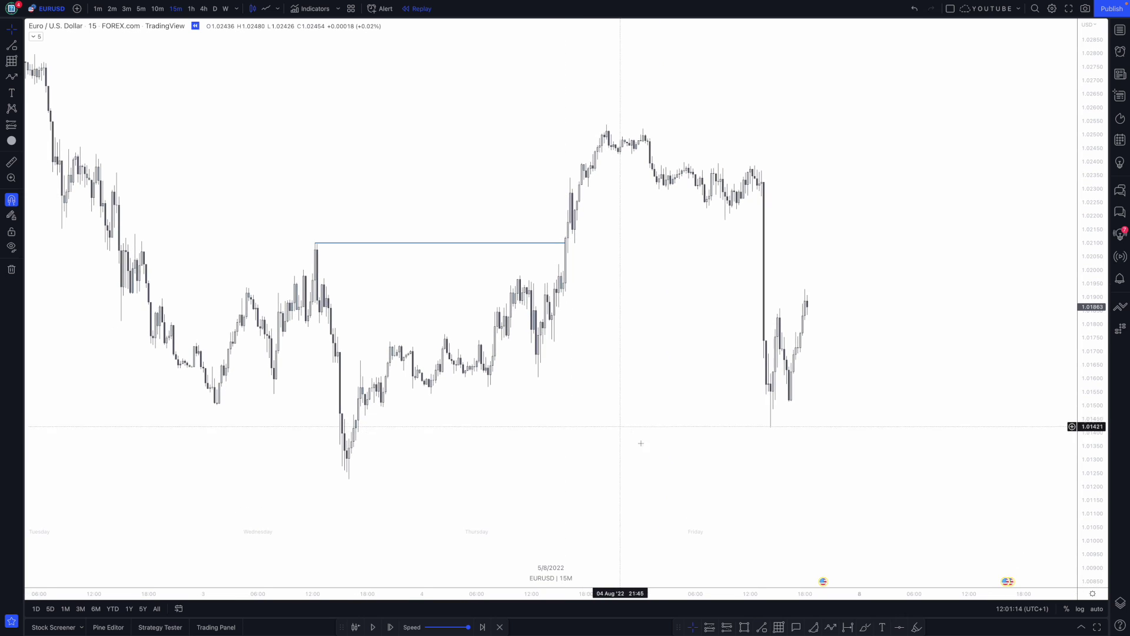
pyautogui.click(746, 628)
pyautogui.click(356, 419)
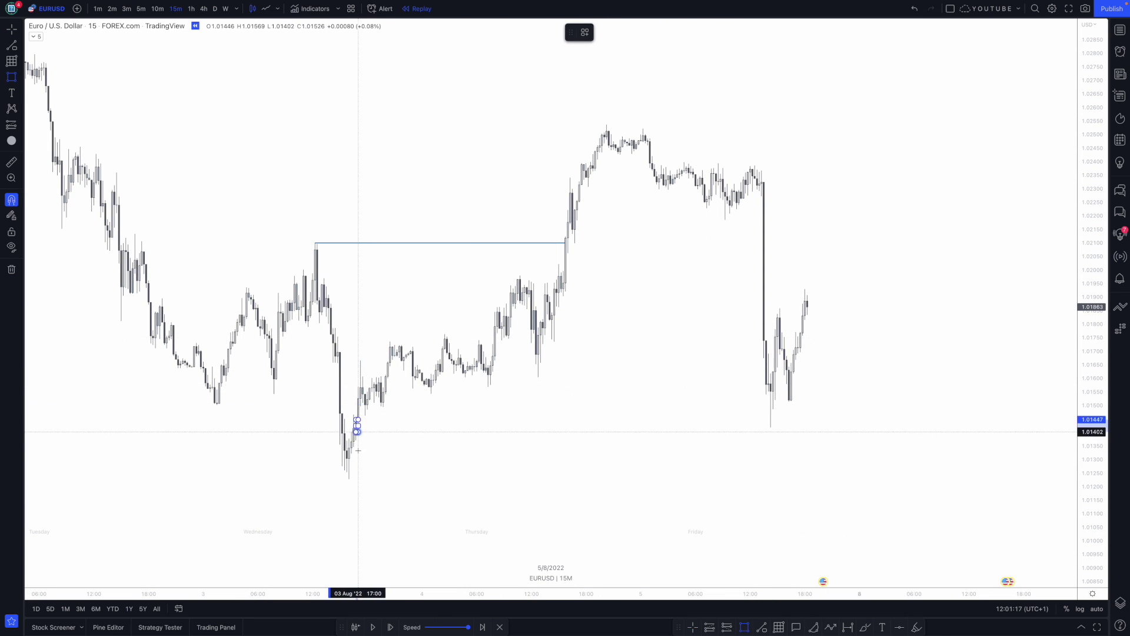
pyautogui.click(365, 440)
pyautogui.moveTo(365, 429); pyautogui.dragTo(775, 430)
pyautogui.scroll(1, 606, 326)
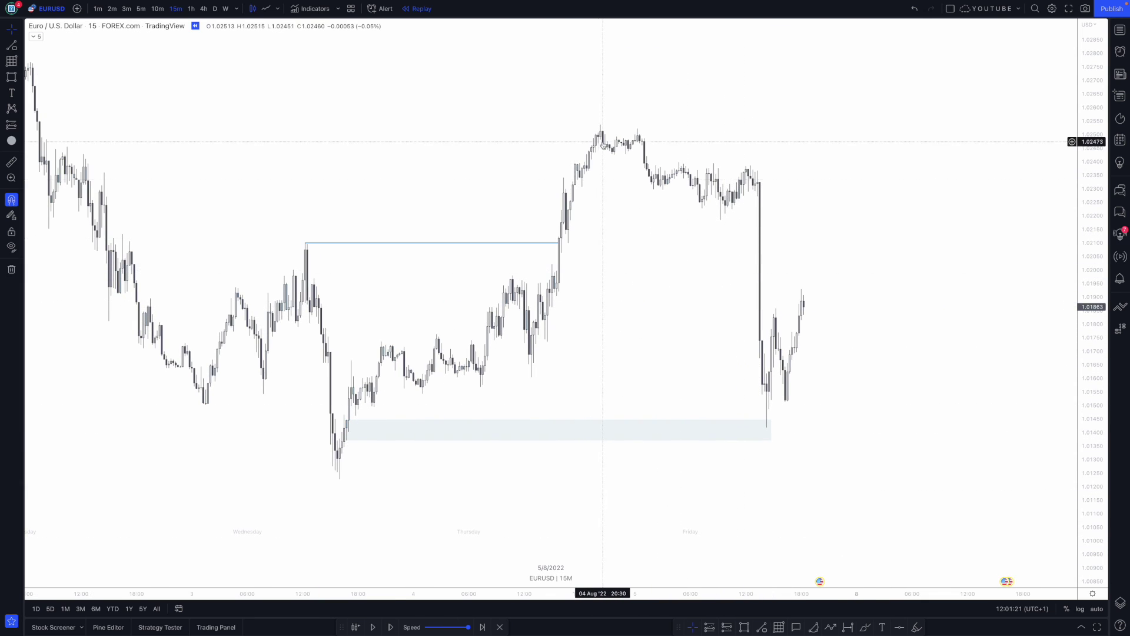
# Mark Thursday's small swing high at about 1.0234 and its pullback low at about 1.0210 with horizontal lines, extending the lower one to Friday's drop.
pyautogui.click(761, 629)
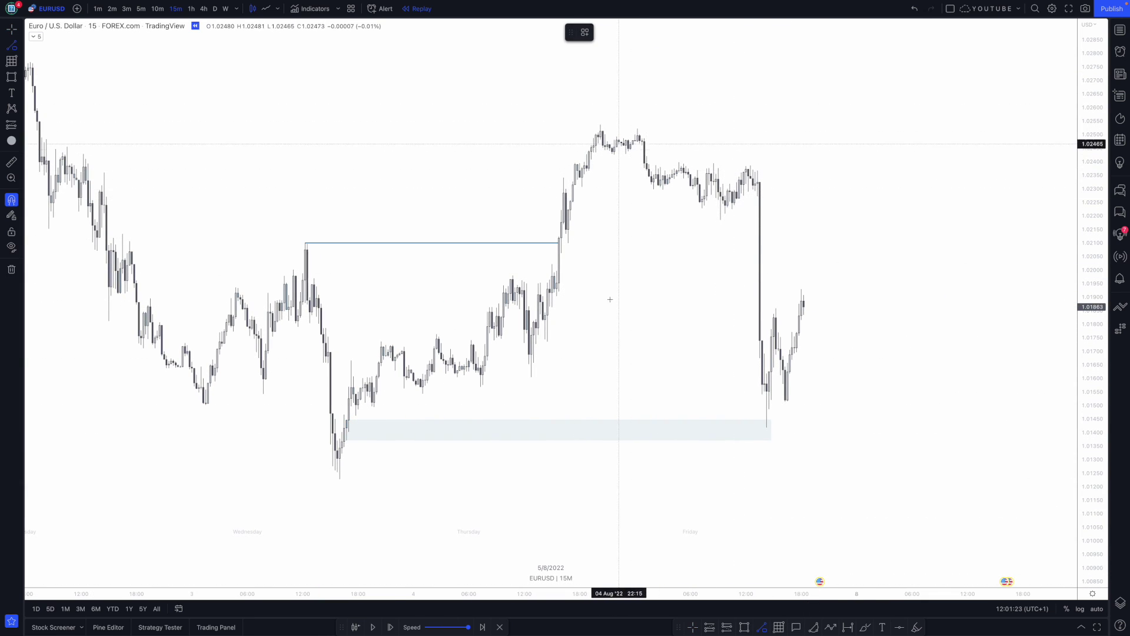
pyautogui.click(575, 177)
pyautogui.click(594, 219)
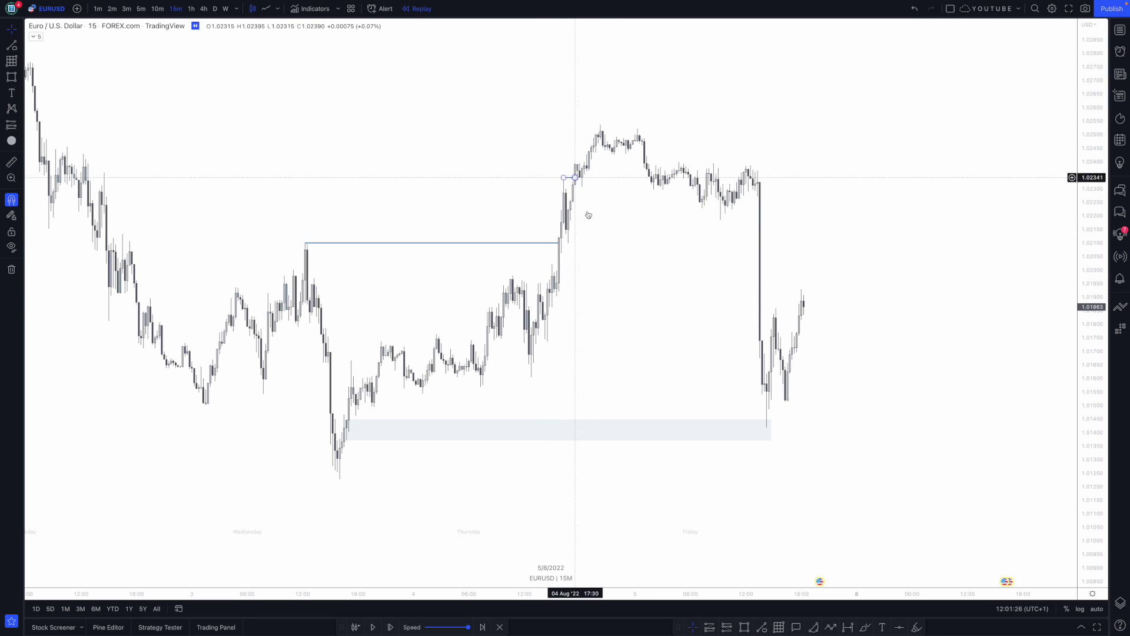
pyautogui.click(764, 628)
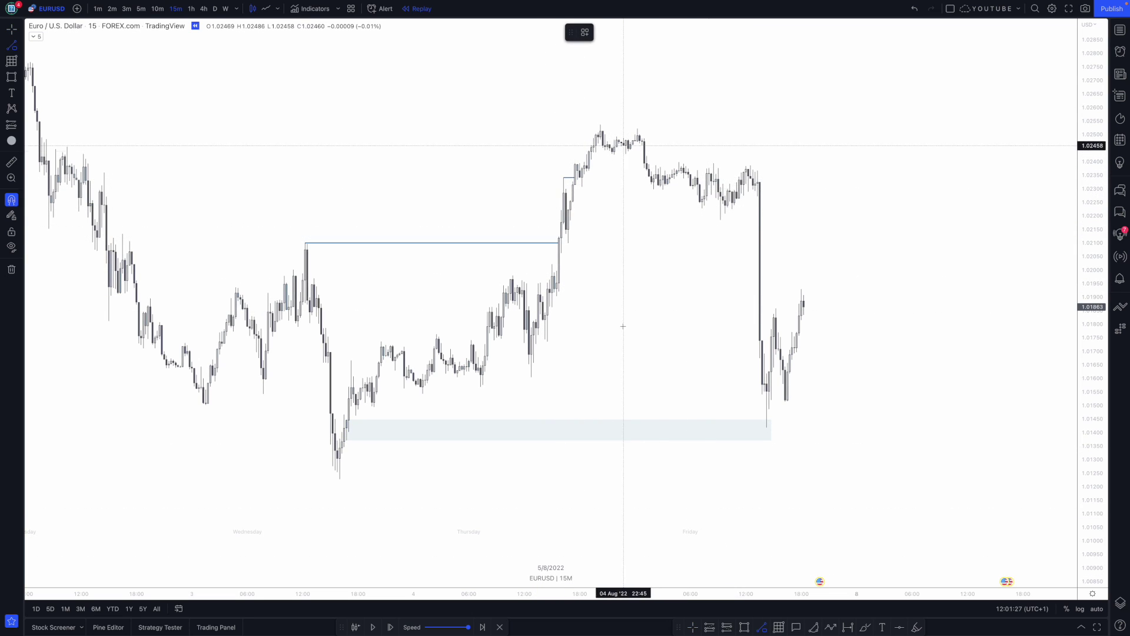
pyautogui.click(568, 243)
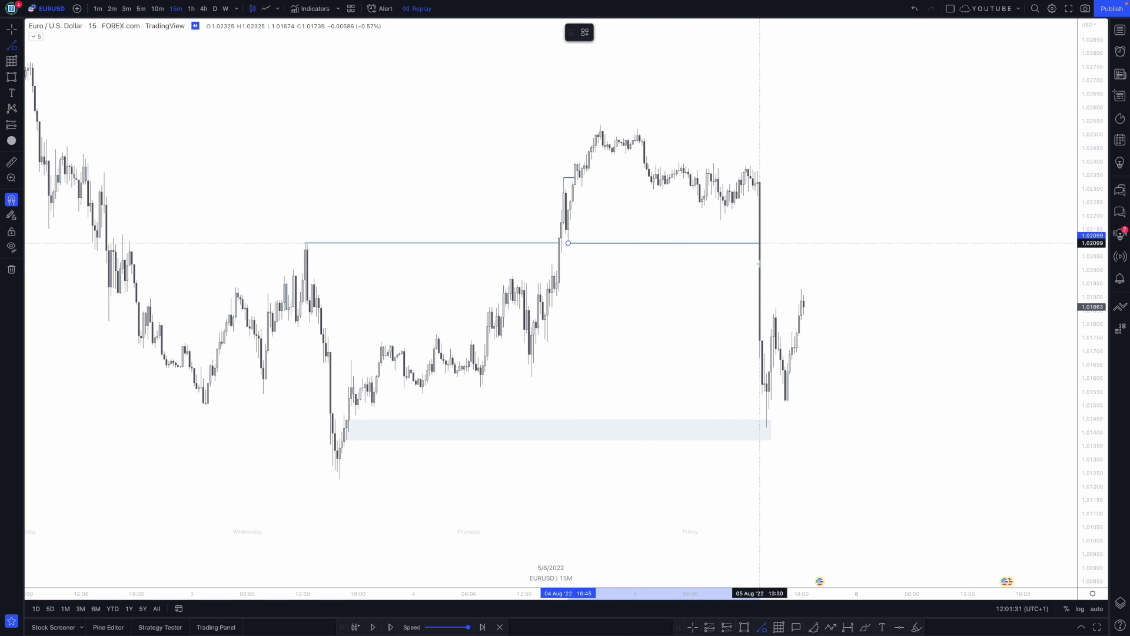
pyautogui.click(760, 264)
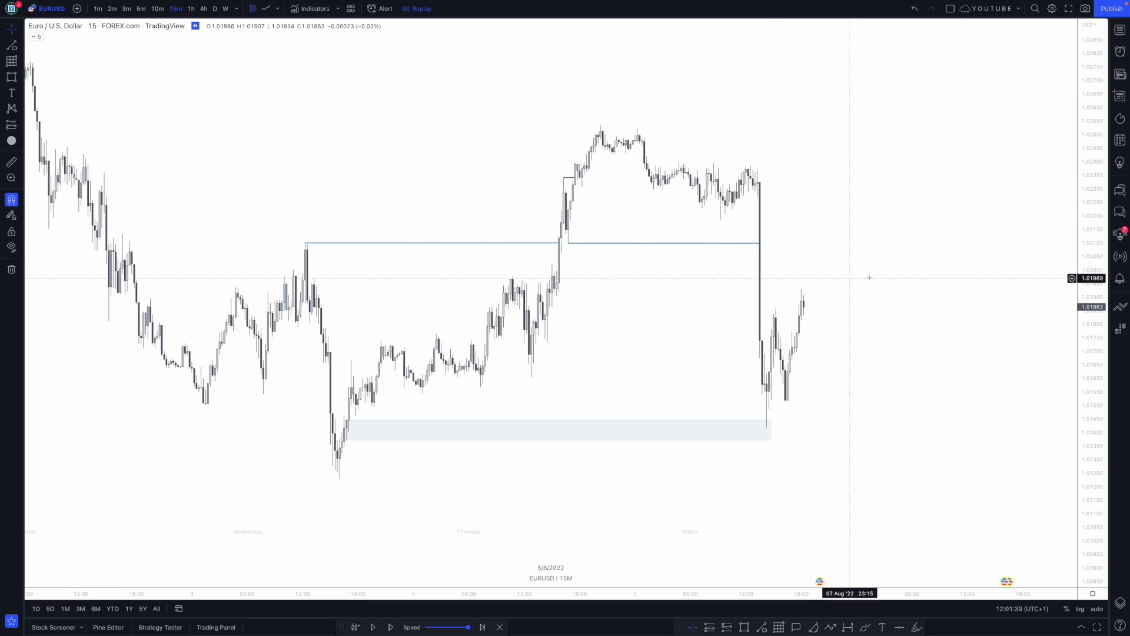
# Mark the swing low at about 1.0154 just before Friday's final low with a short horizontal trend line.
pyautogui.scroll(1, 870, 275)
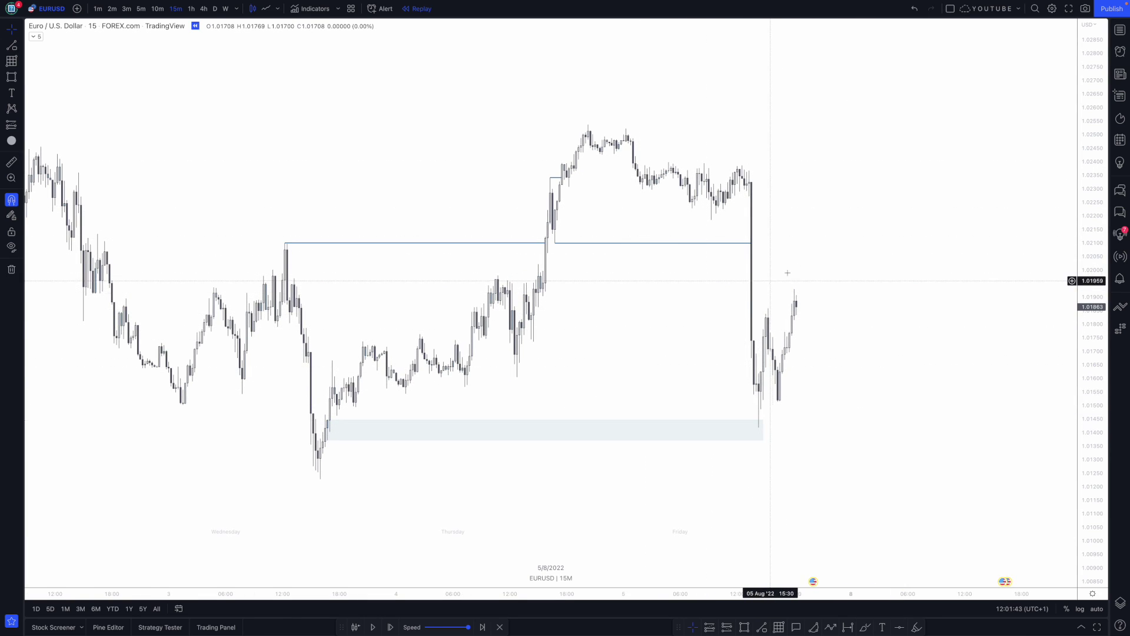
pyautogui.scroll(1, 812, 253)
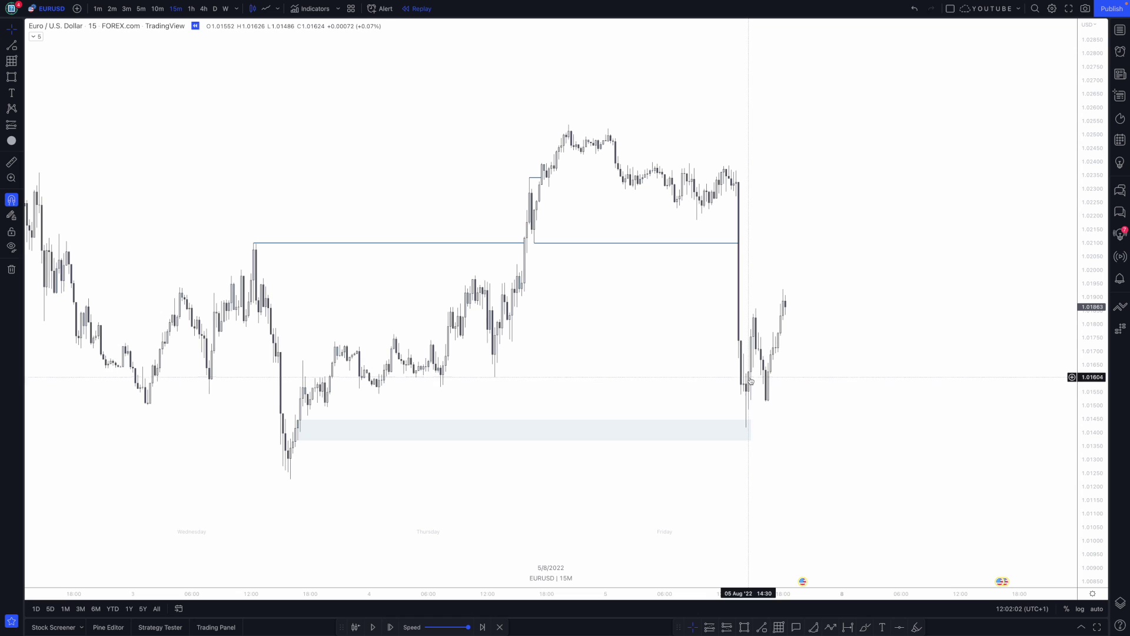
pyautogui.scroll(3, 777, 477)
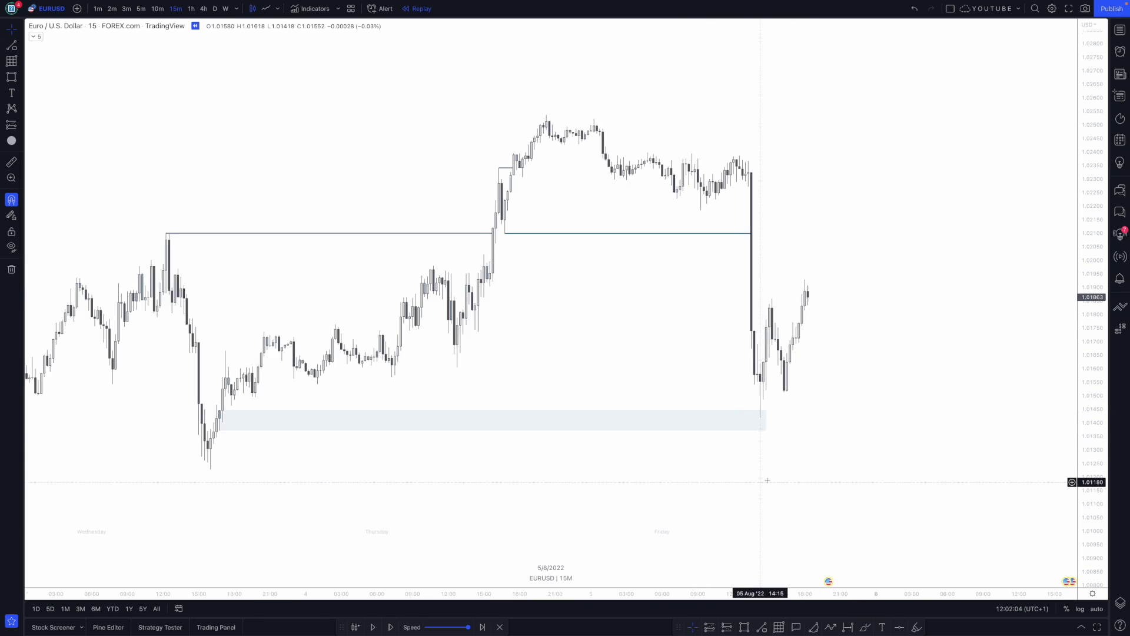
pyautogui.scroll(5, 769, 481)
pyautogui.moveTo(1092, 516); pyautogui.dragTo(1095, 391)
pyautogui.moveTo(709, 462); pyautogui.dragTo(806, 429)
pyautogui.scroll(1, 805, 429)
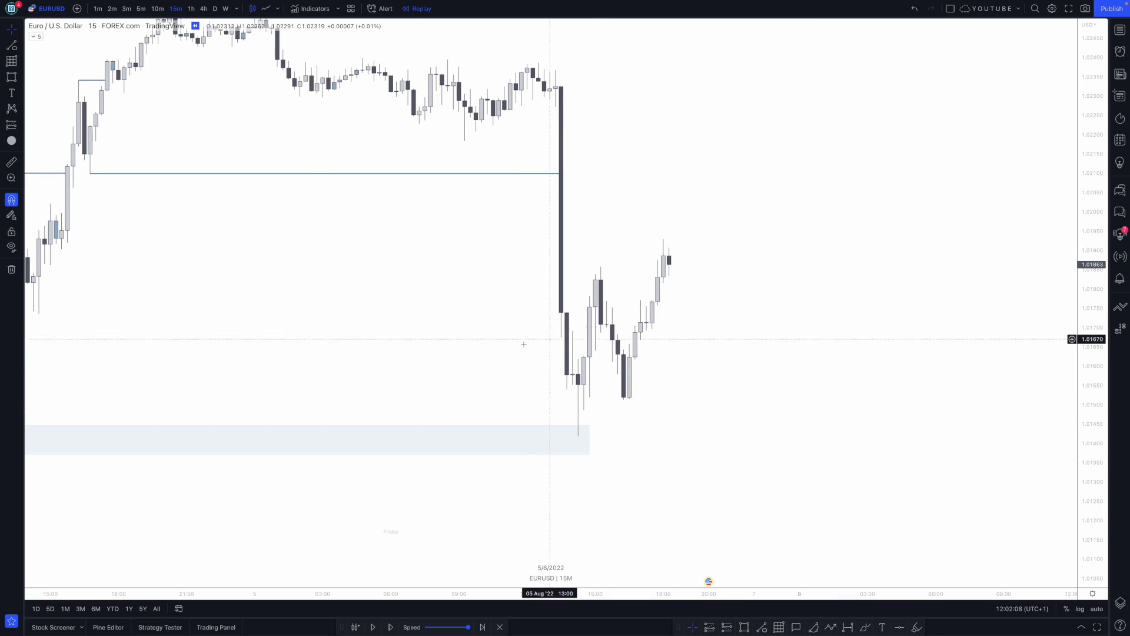
pyautogui.click(762, 627)
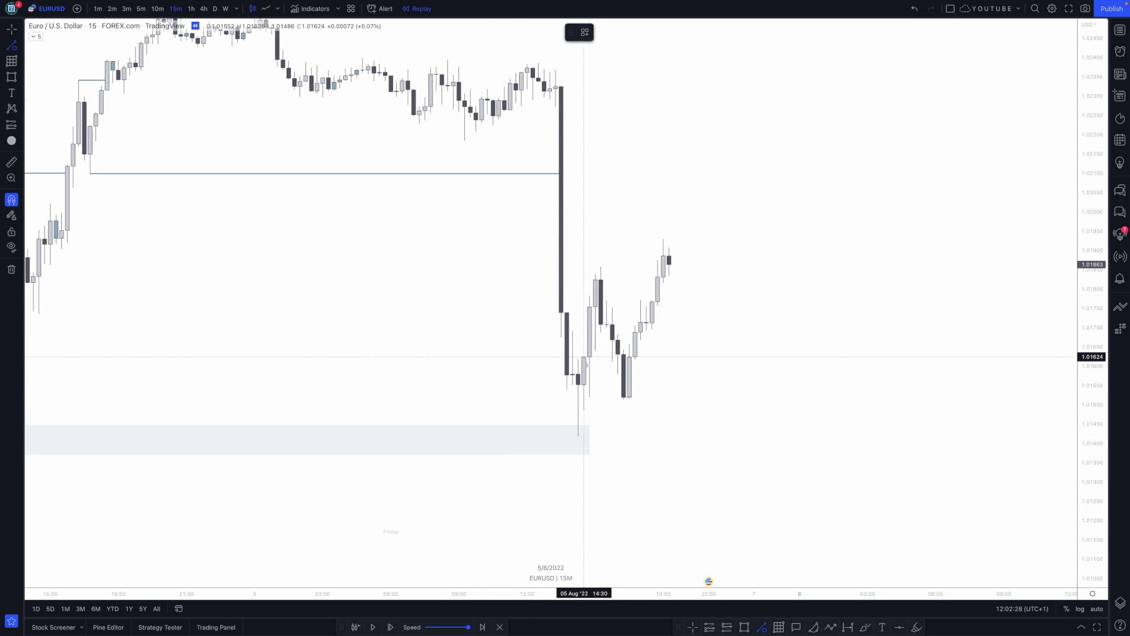
pyautogui.click(578, 389)
pyautogui.click(694, 496)
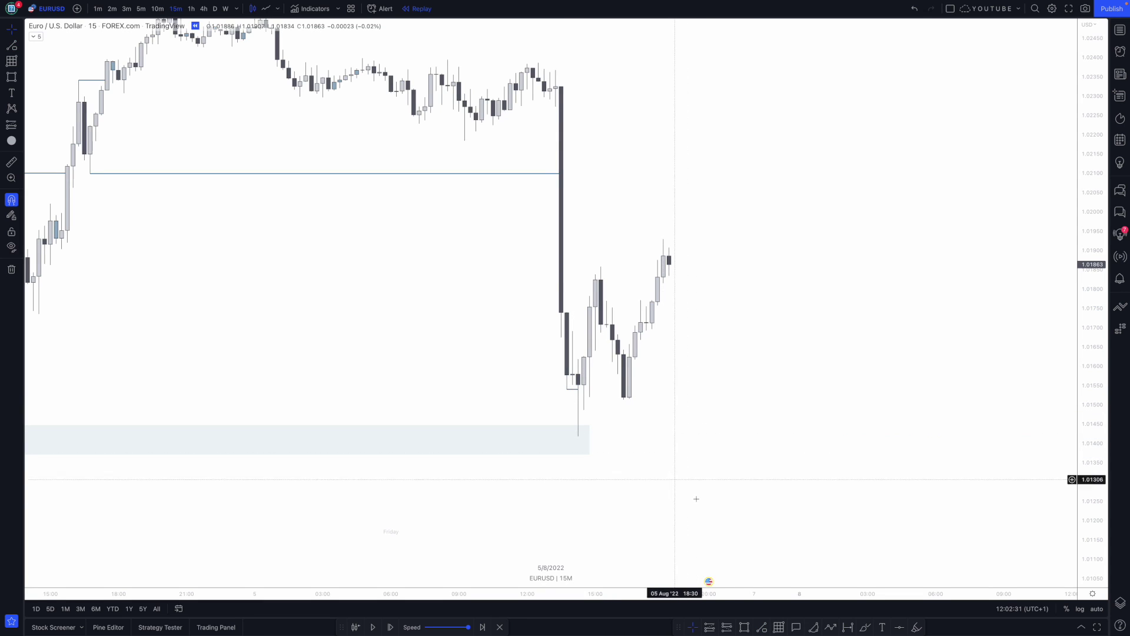
# Draw a short horizontal trend line at about 1.0169 from the last swing high before Friday's low to the candle breaking it.
pyautogui.click(762, 626)
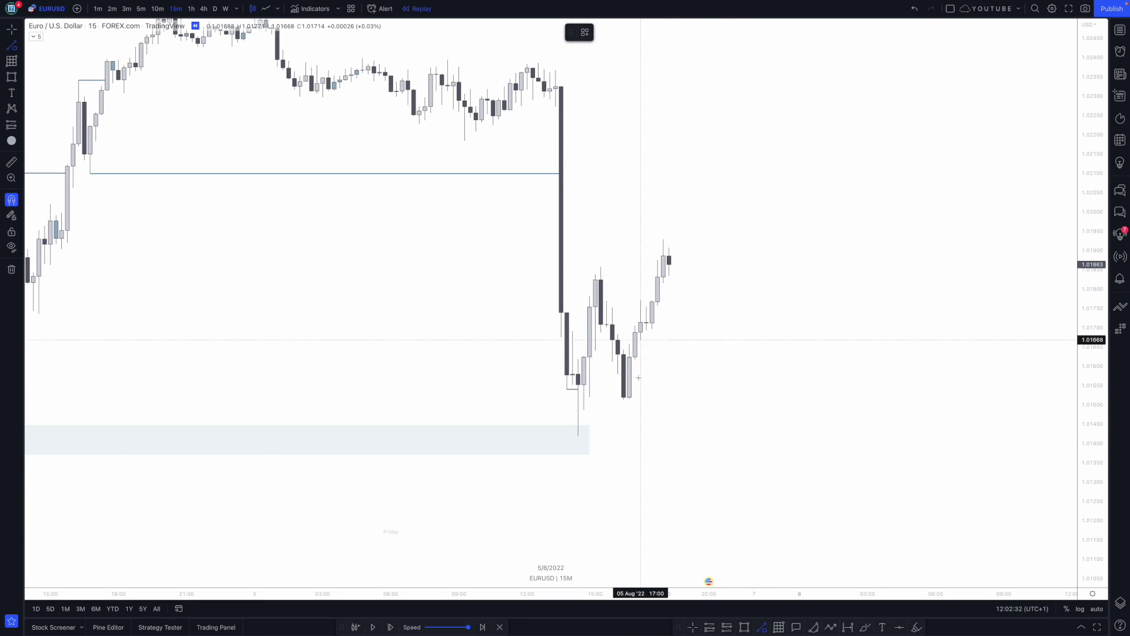
pyautogui.click(588, 331)
pyautogui.click(599, 353)
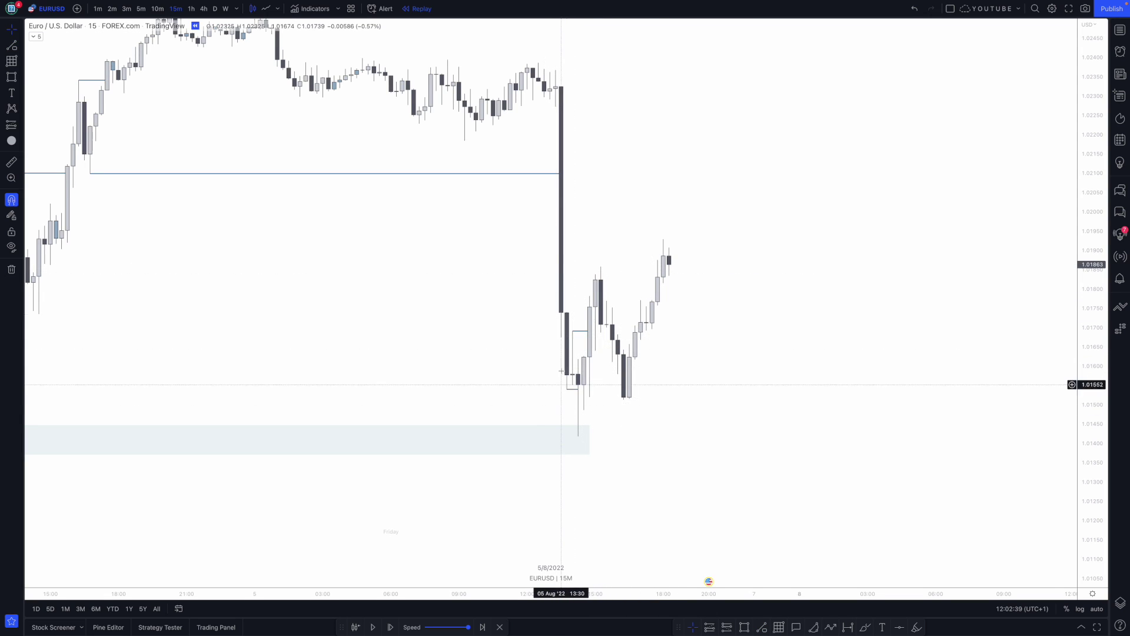
# Draw a rectangle over Friday's lowest candle from about 1.0162 to 1.0142 and extend it past the retest to 17:30.
pyautogui.click(578, 425)
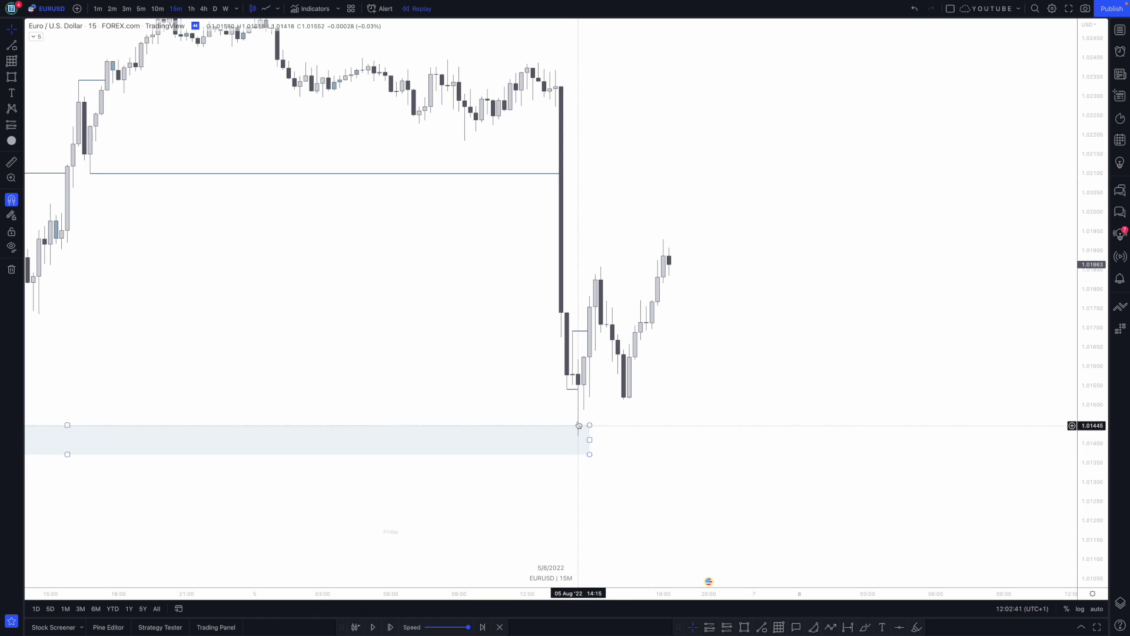
pyautogui.scroll(1, 579, 415)
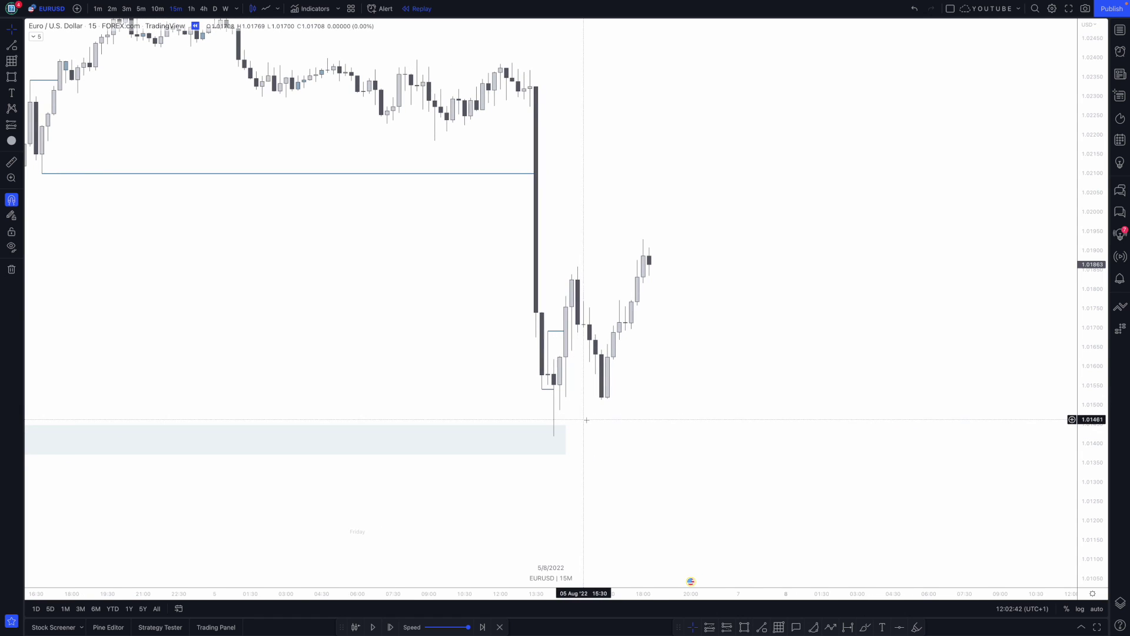
pyautogui.click(743, 628)
pyautogui.moveTo(553, 359); pyautogui.dragTo(554, 436)
pyautogui.moveTo(554, 397); pyautogui.dragTo(631, 397)
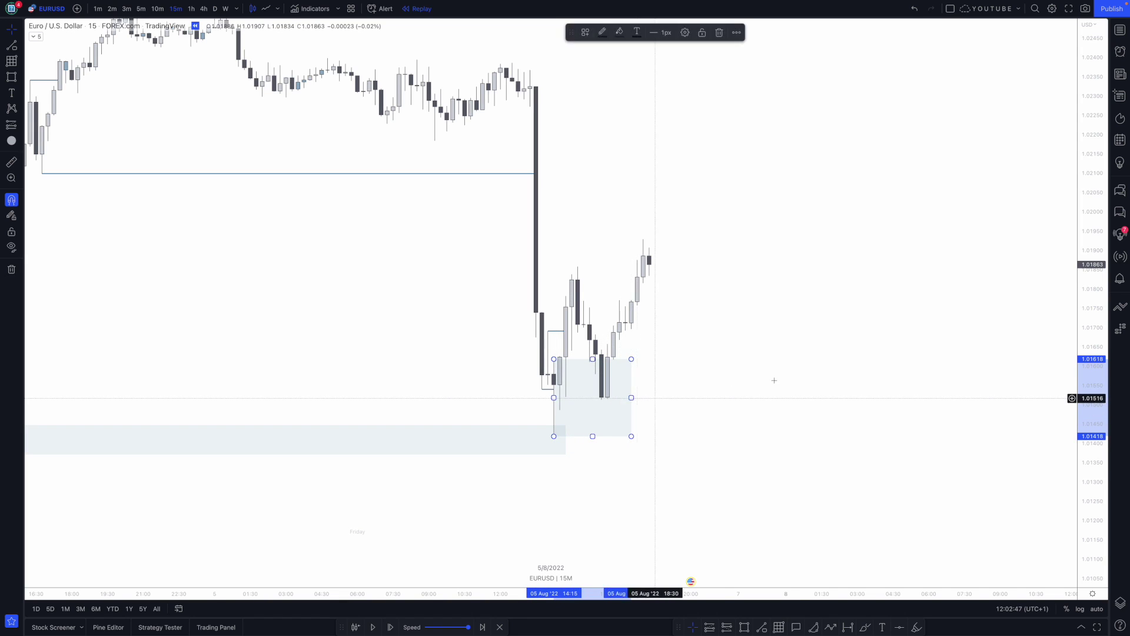
pyautogui.click(760, 387)
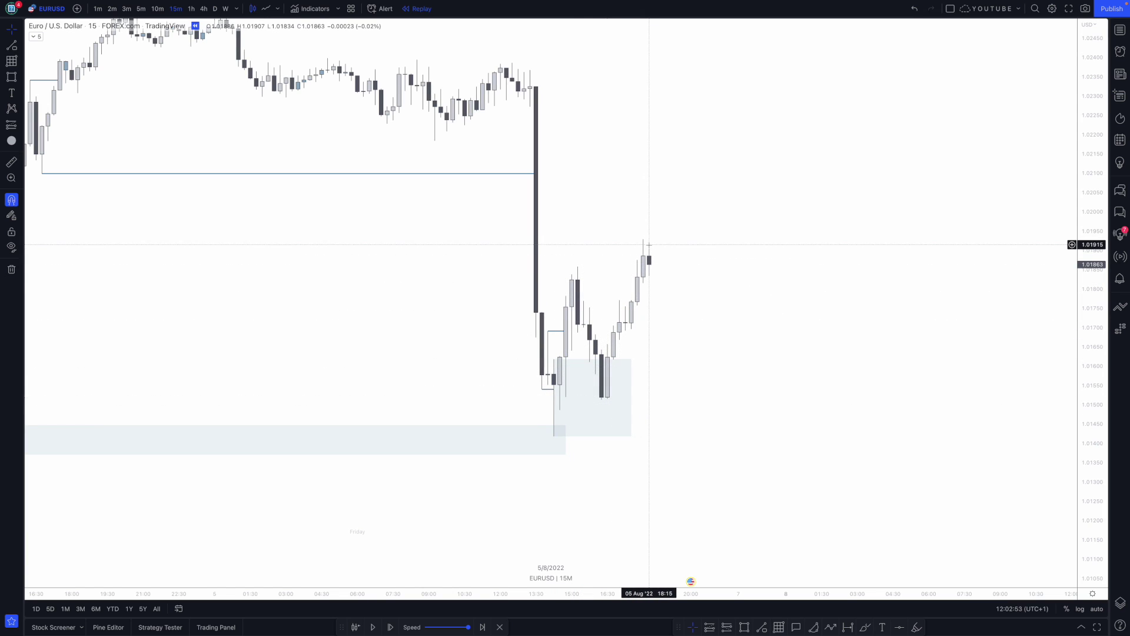
# Switch the chart to the 1-minute timeframe and frame Friday's low and its retest zone.
pyautogui.moveTo(709, 244); pyautogui.dragTo(714, 238)
pyautogui.moveTo(756, 294); pyautogui.dragTo(741, 328)
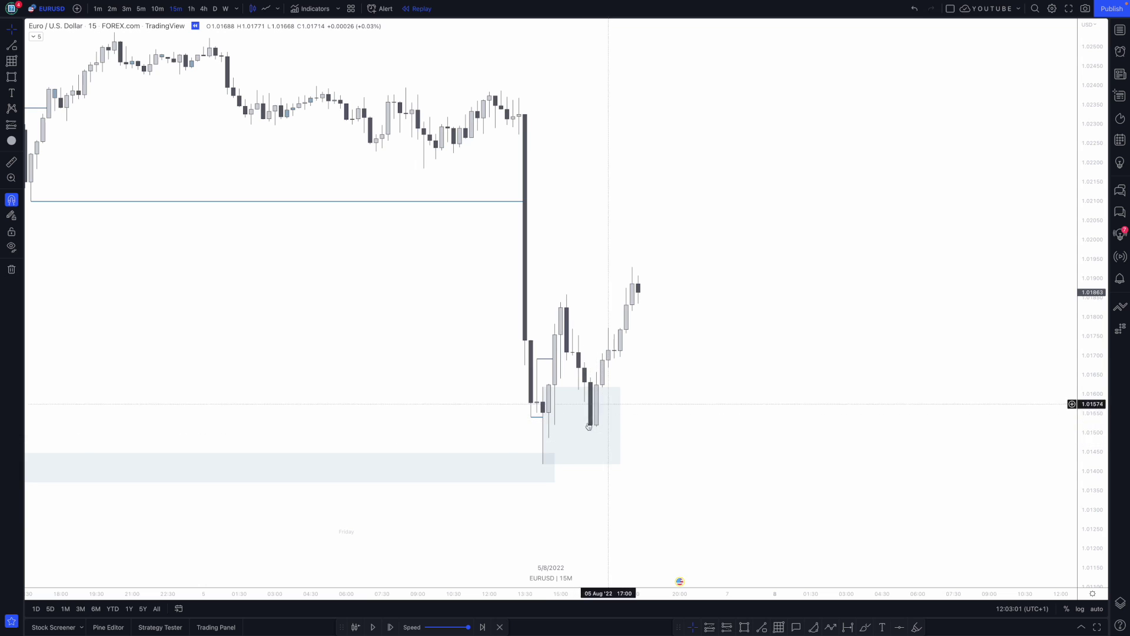
pyautogui.click(97, 9)
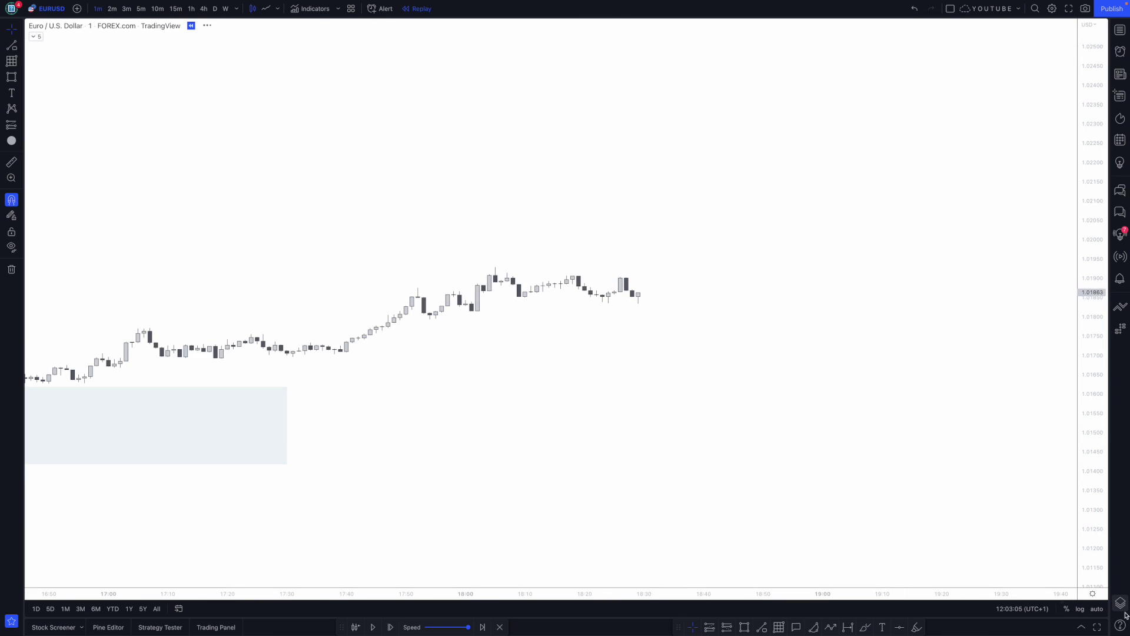
pyautogui.click(1098, 611)
pyautogui.scroll(-3, 697, 403)
pyautogui.moveTo(769, 370); pyautogui.dragTo(877, 353)
pyautogui.scroll(-3, 785, 376)
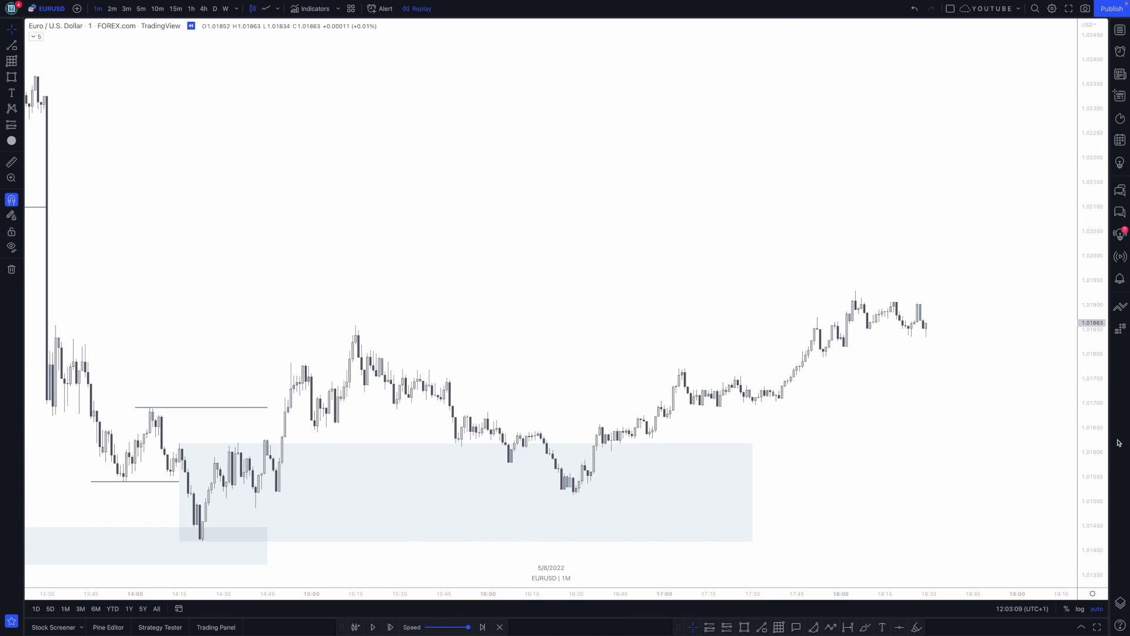
pyautogui.moveTo(1105, 450); pyautogui.dragTo(1105, 353)
pyautogui.moveTo(1005, 445); pyautogui.dragTo(1023, 288)
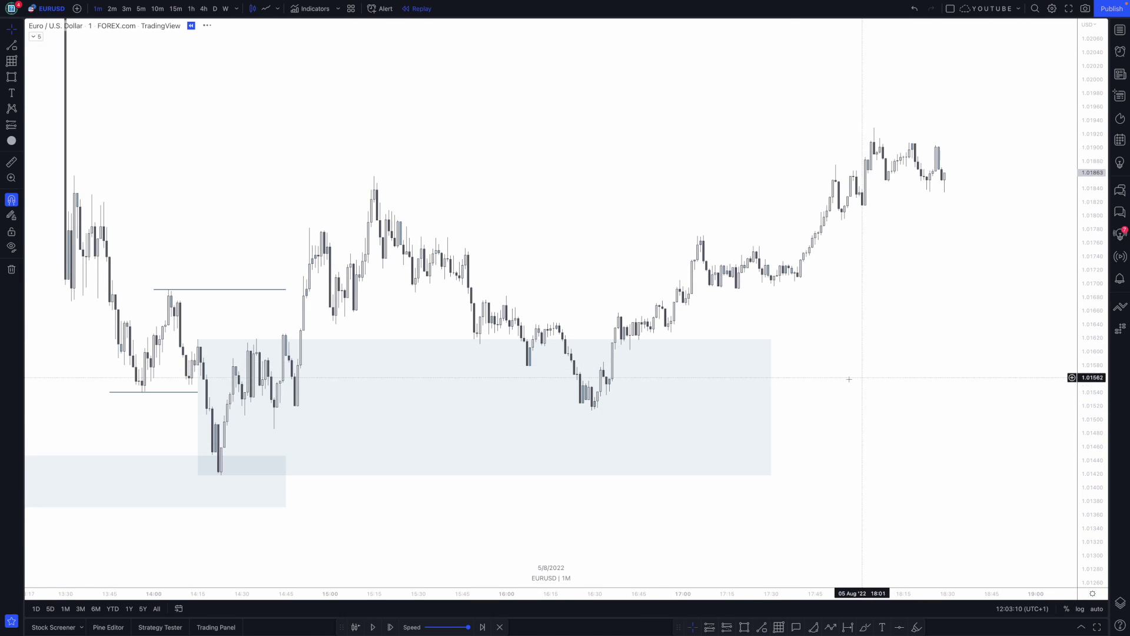
# Label the Friday retest rectangle with the text 15.
pyautogui.doubleClick(771, 381)
pyautogui.write('15')
pyautogui.click(629, 399)
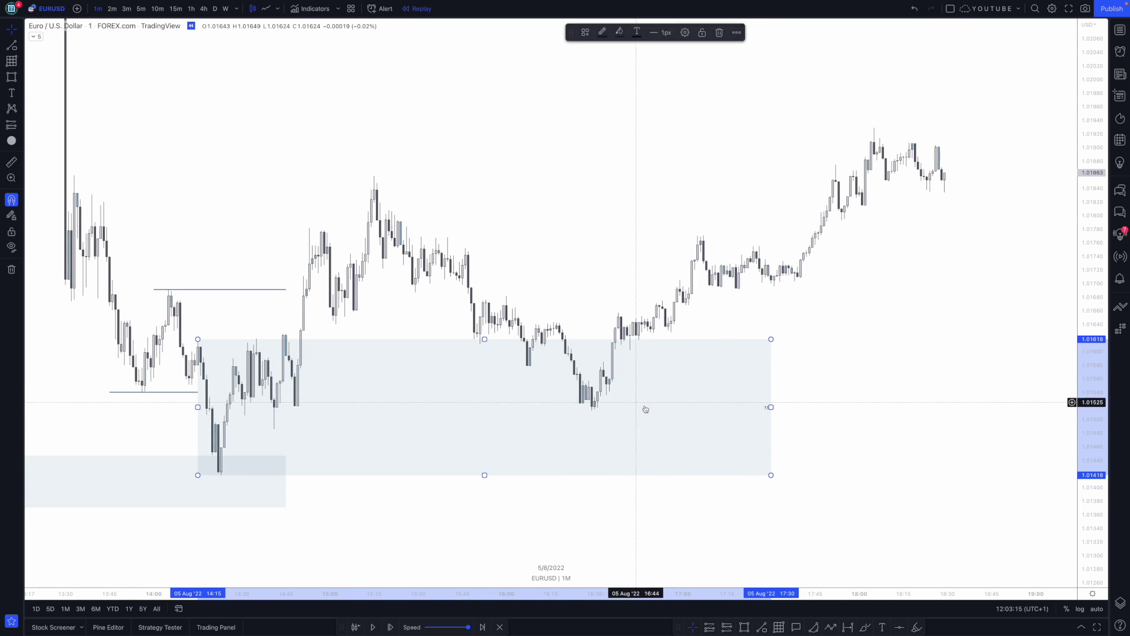
# Extend the horizontal line at about 1.0169 to the 1-minute candle that breaks above it.
pyautogui.click(157, 290)
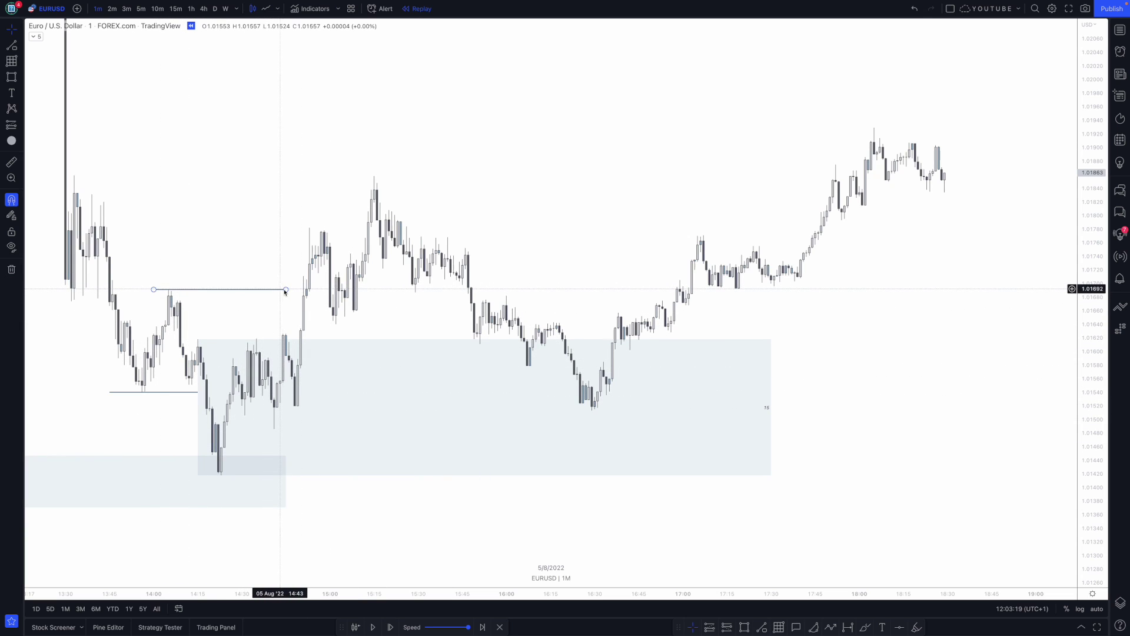
pyautogui.moveTo(285, 290)
pyautogui.mouseDown()
pyautogui.moveTo(289, 350)
pyautogui.moveTo(303, 290)
pyautogui.mouseUp()
pyautogui.click(334, 302)
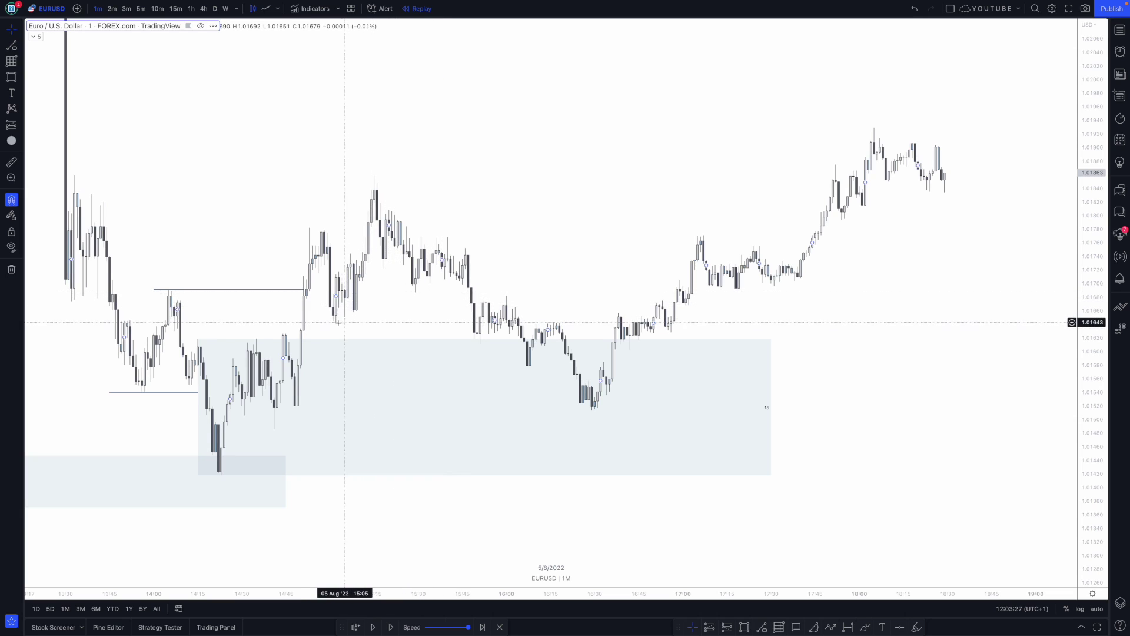
# Draw a horizontal trend line at about 1.0164 from the 15:02 swing low to the 15:49 candle that breaks it.
pyautogui.click(759, 627)
pyautogui.click(336, 325)
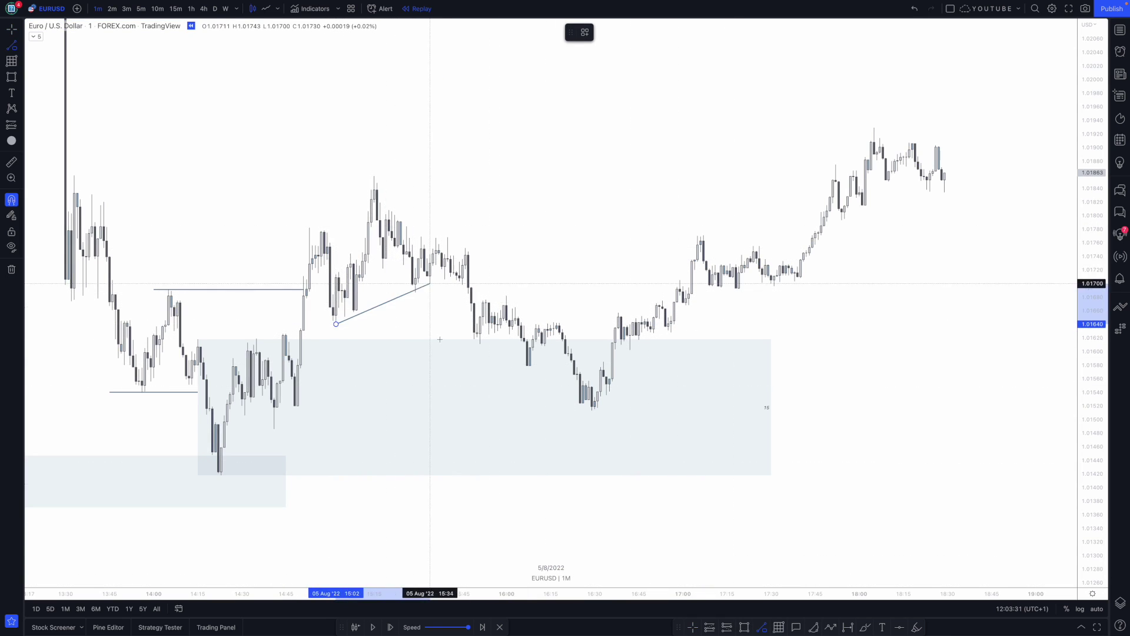
pyautogui.click(473, 323)
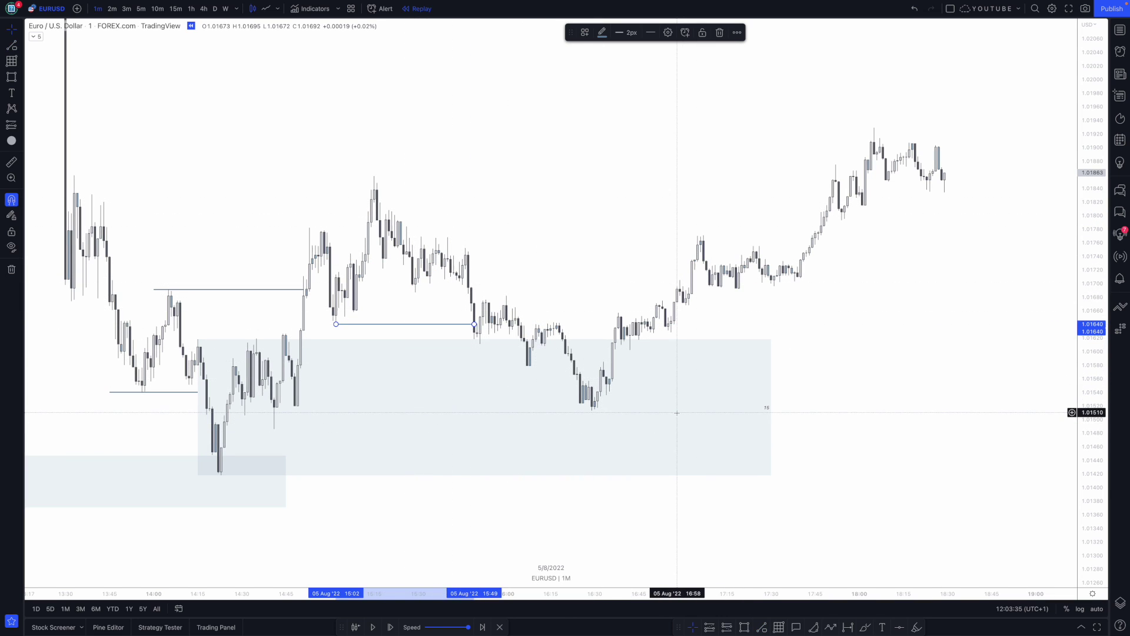
# Delete the horizontal trend line at about 1.0164.
pyautogui.press('Delete')
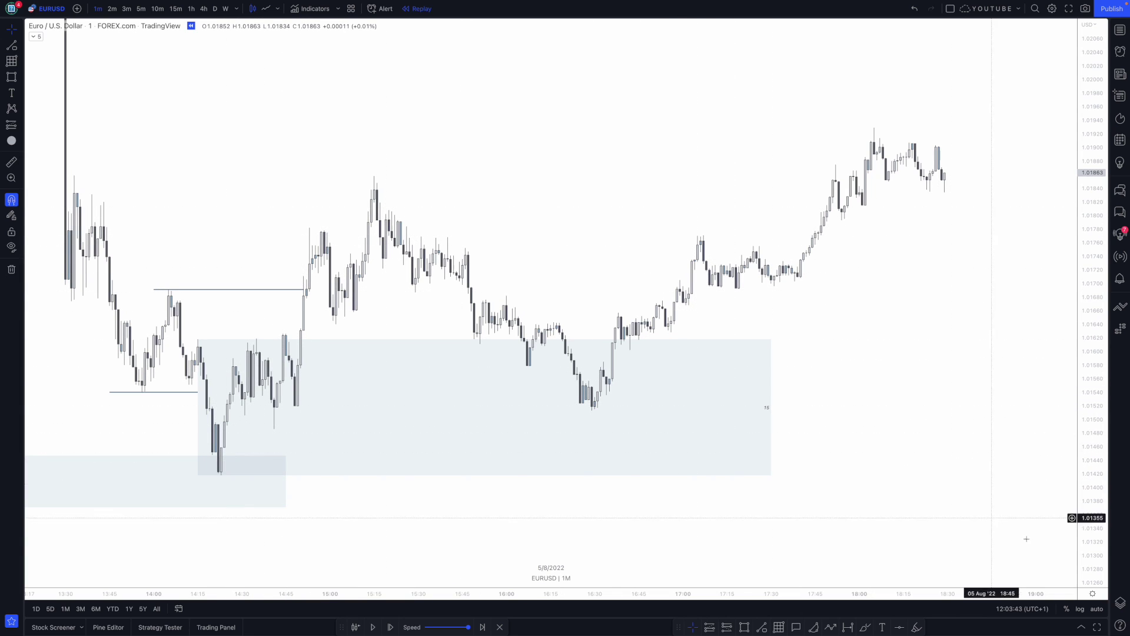
# Draw short horizontal trend lines at about 1.01523 and 1.01557 from the 16:26 candle, each ending at the candle that breaks it.
pyautogui.moveTo(1087, 548); pyautogui.dragTo(1072, 461)
pyautogui.moveTo(1078, 514); pyautogui.dragTo(1078, 503)
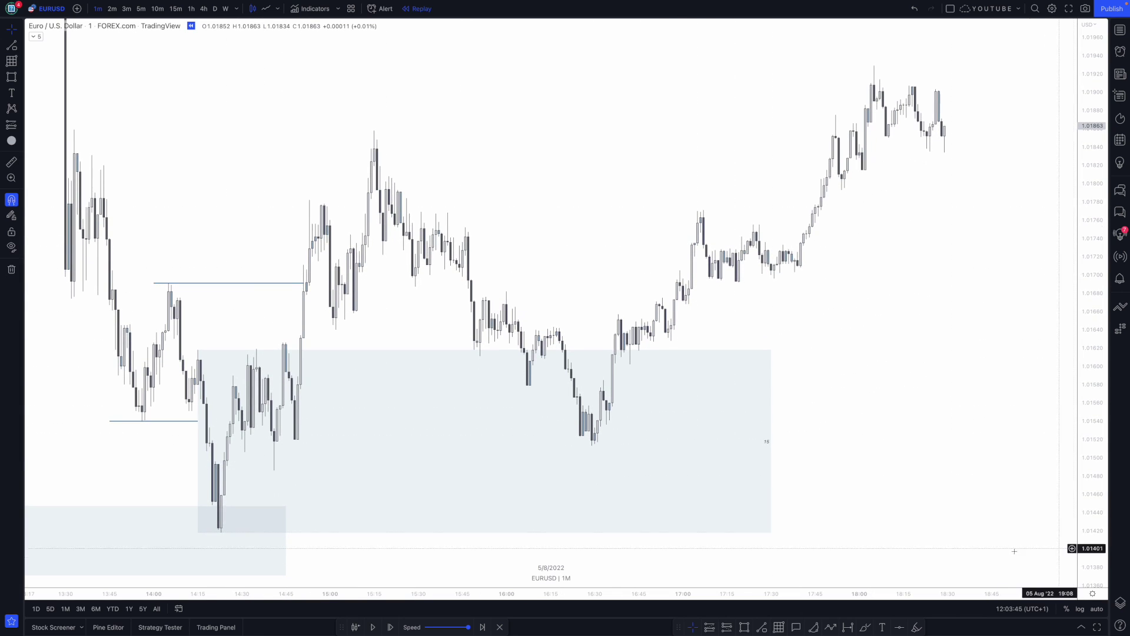
pyautogui.moveTo(904, 457); pyautogui.dragTo(1012, 409)
pyautogui.scroll(2, 941, 391)
pyautogui.moveTo(942, 391); pyautogui.dragTo(960, 406)
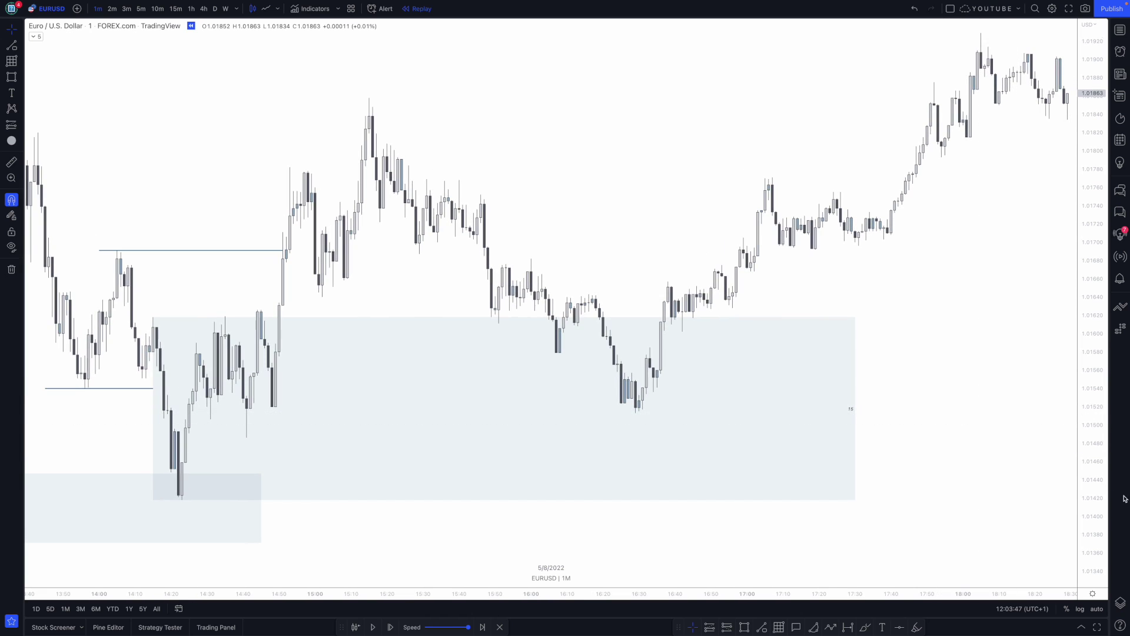
pyautogui.moveTo(1098, 502); pyautogui.dragTo(1089, 440)
pyautogui.moveTo(1010, 420); pyautogui.dragTo(956, 383)
pyautogui.scroll(1, 956, 384)
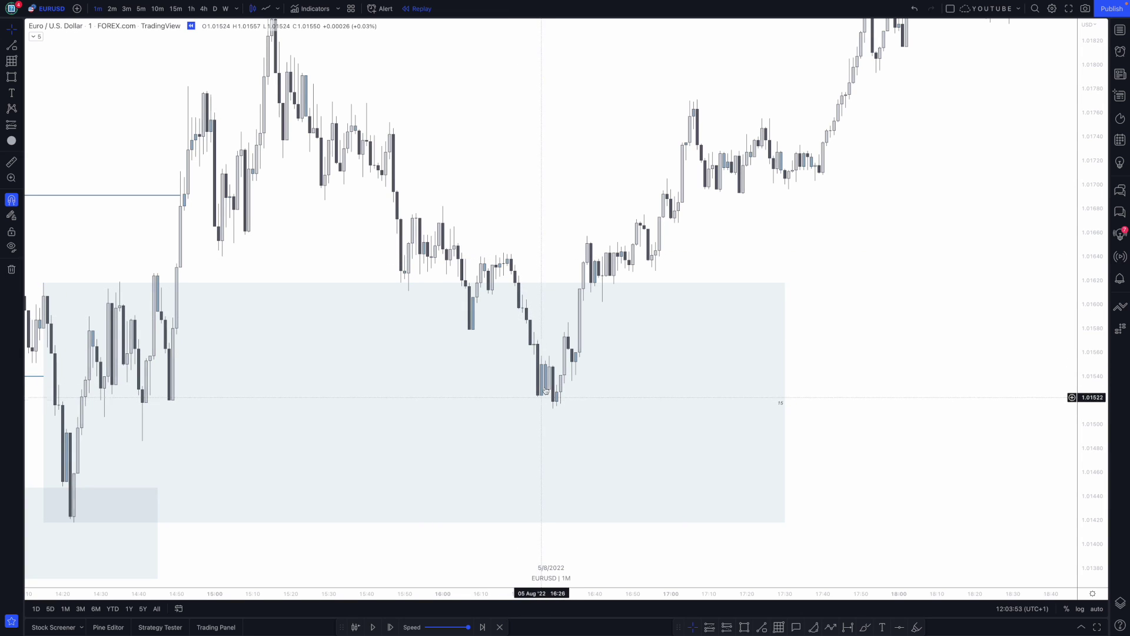
pyautogui.click(760, 626)
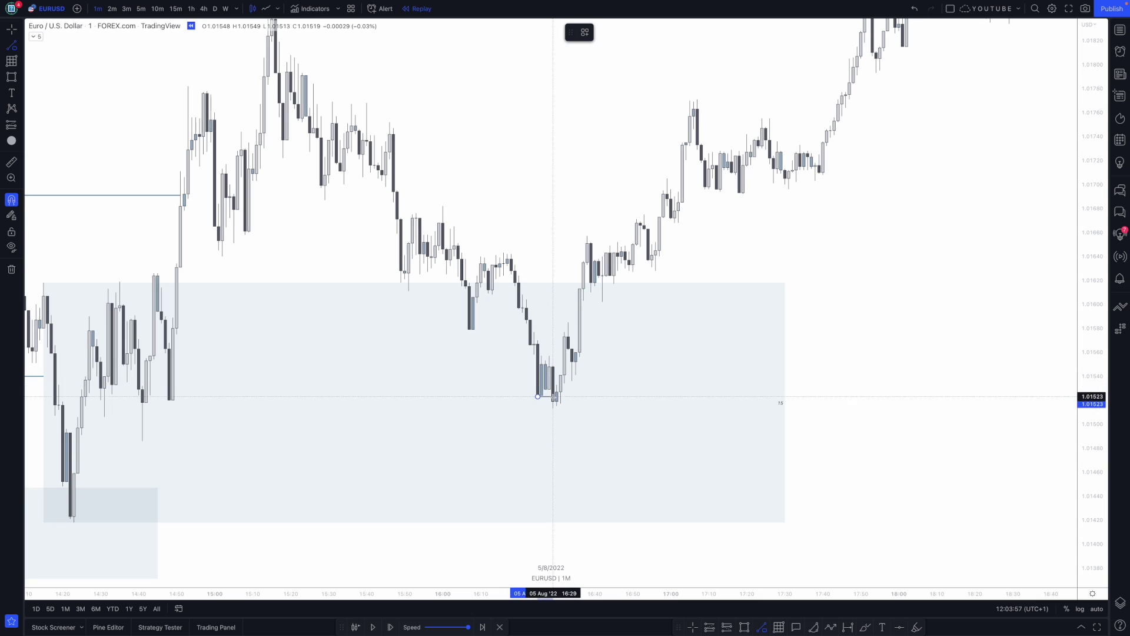
pyautogui.press('Escape')
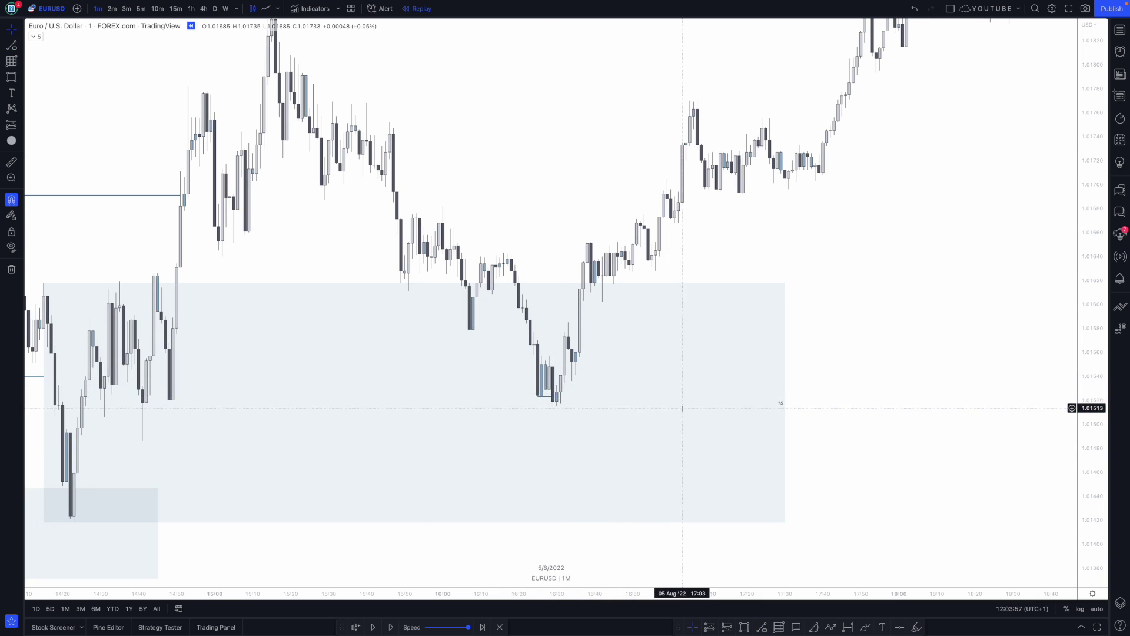
pyautogui.click(763, 629)
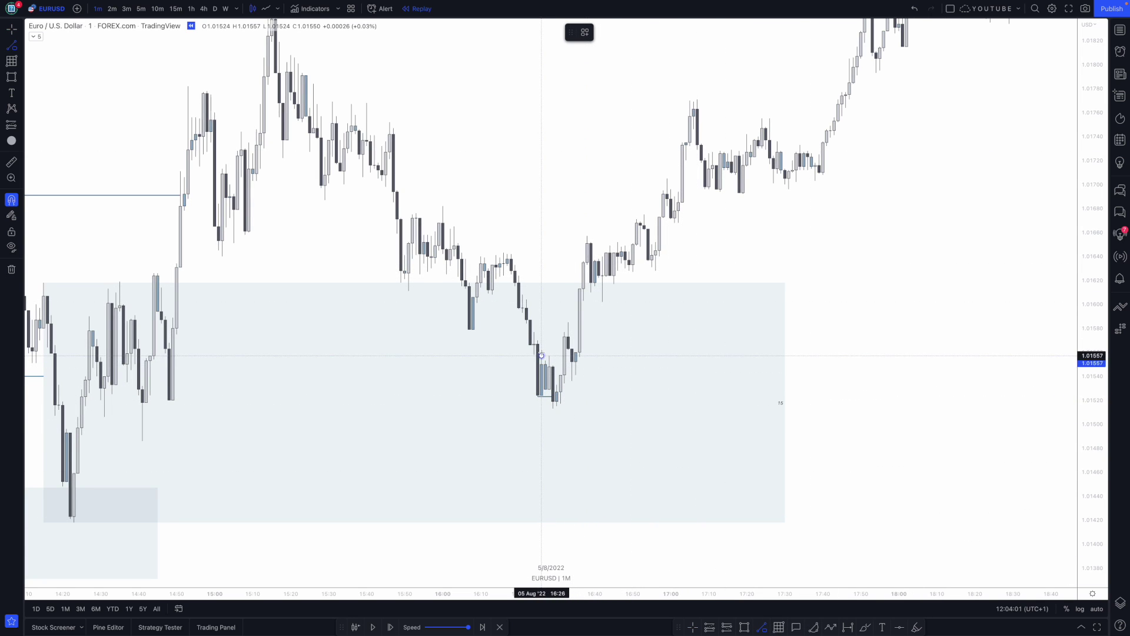
pyautogui.click(565, 356)
pyautogui.moveTo(923, 311); pyautogui.dragTo(832, 292)
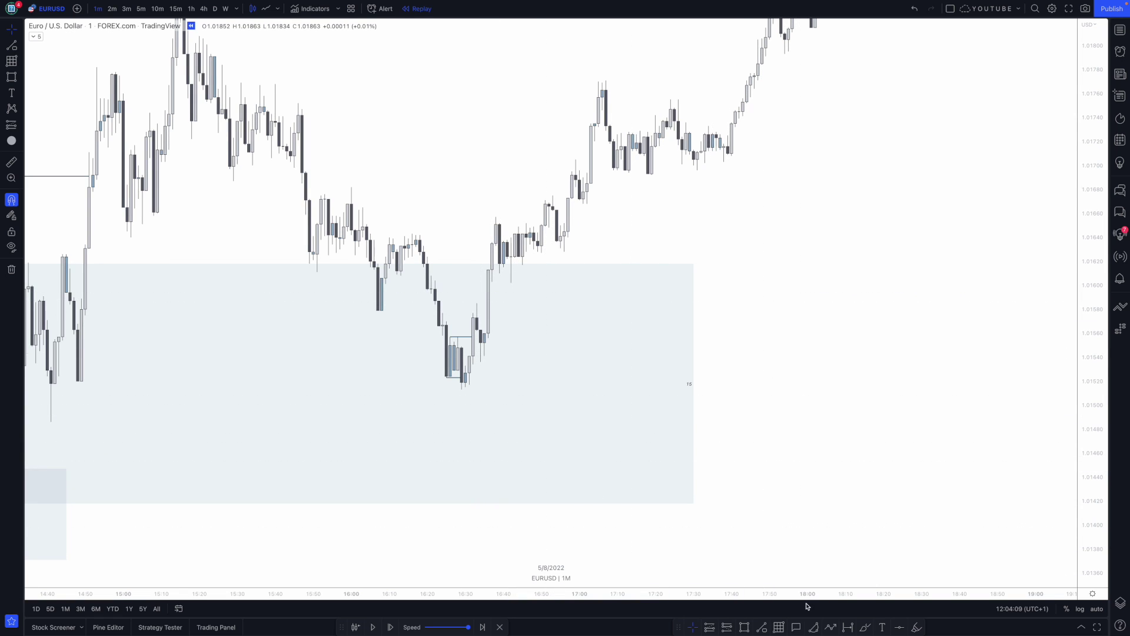
# Draw a Gann box over the final down move before the reversal, from about 1.01549 to the low near 16:30.
pyautogui.click(779, 627)
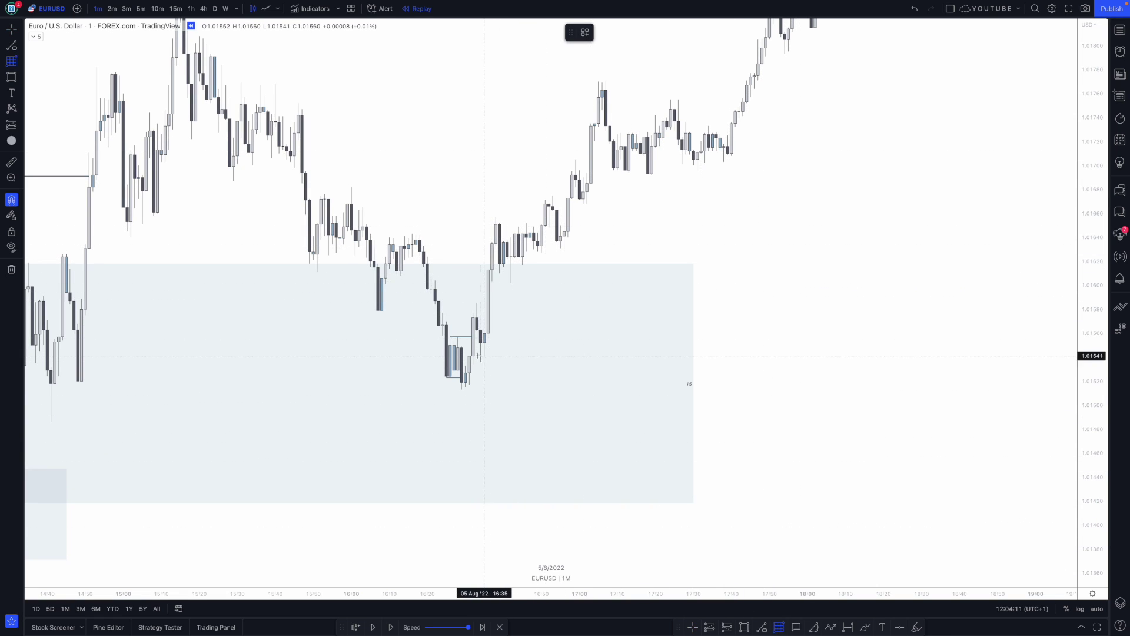
pyautogui.click(462, 346)
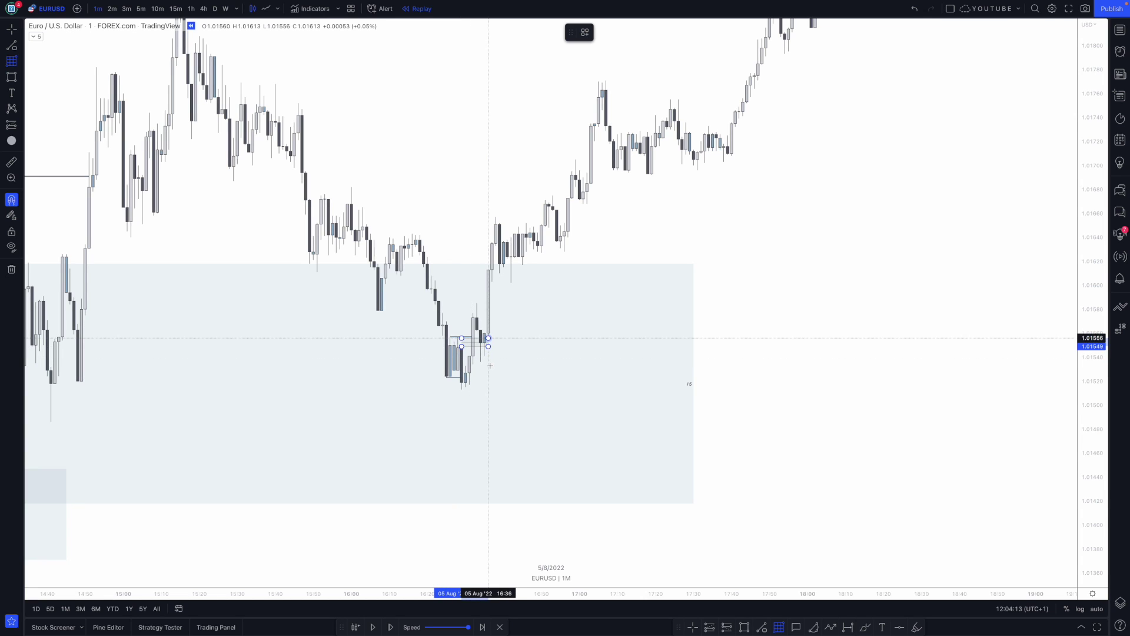
pyautogui.click(480, 361)
pyautogui.moveTo(463, 363)
pyautogui.mouseDown()
pyautogui.moveTo(462, 347)
pyautogui.moveTo(462, 390)
pyautogui.mouseUp()
pyautogui.click(868, 358)
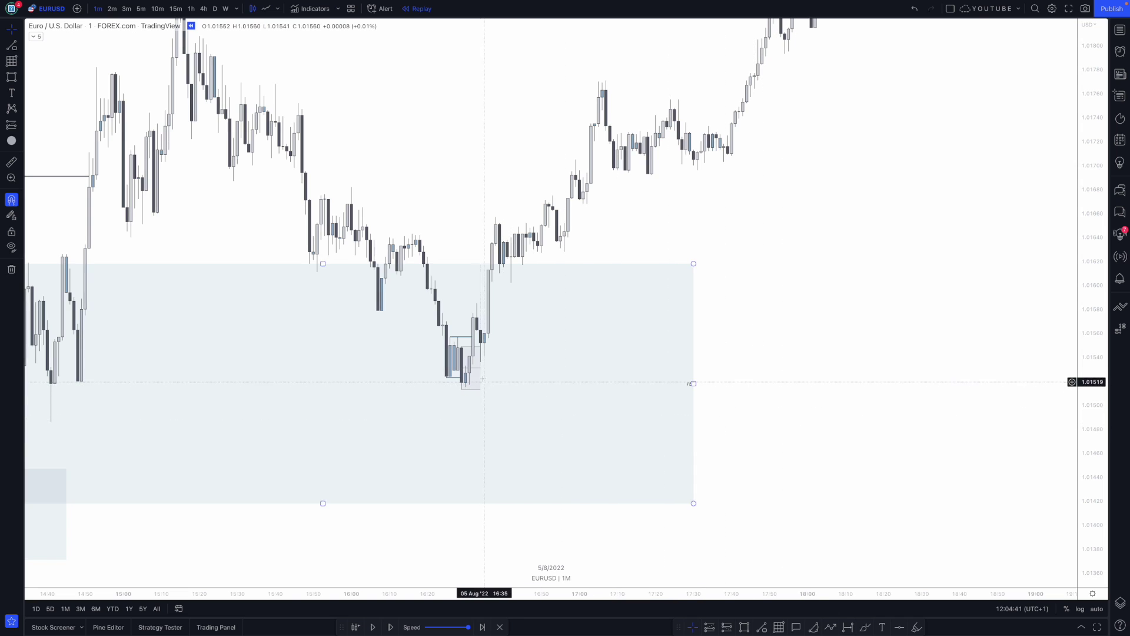
# Place a long position from 16:34 with entry at the Gann box's upper edge, 1.01549, and stop below the low at 1.01509.
pyautogui.click(710, 627)
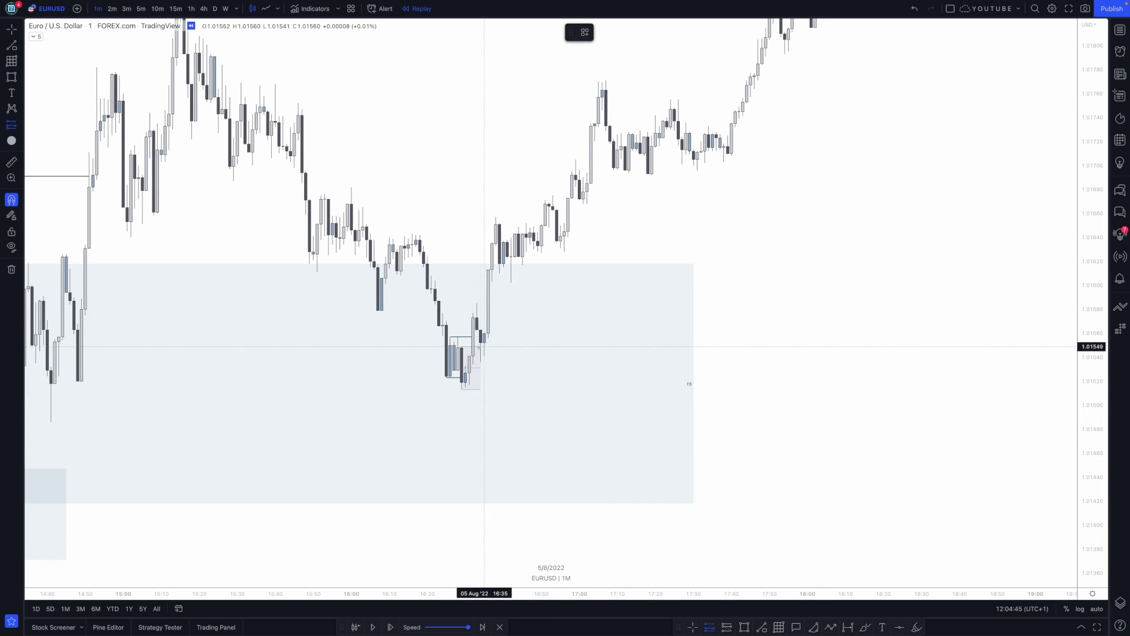
pyautogui.click(477, 346)
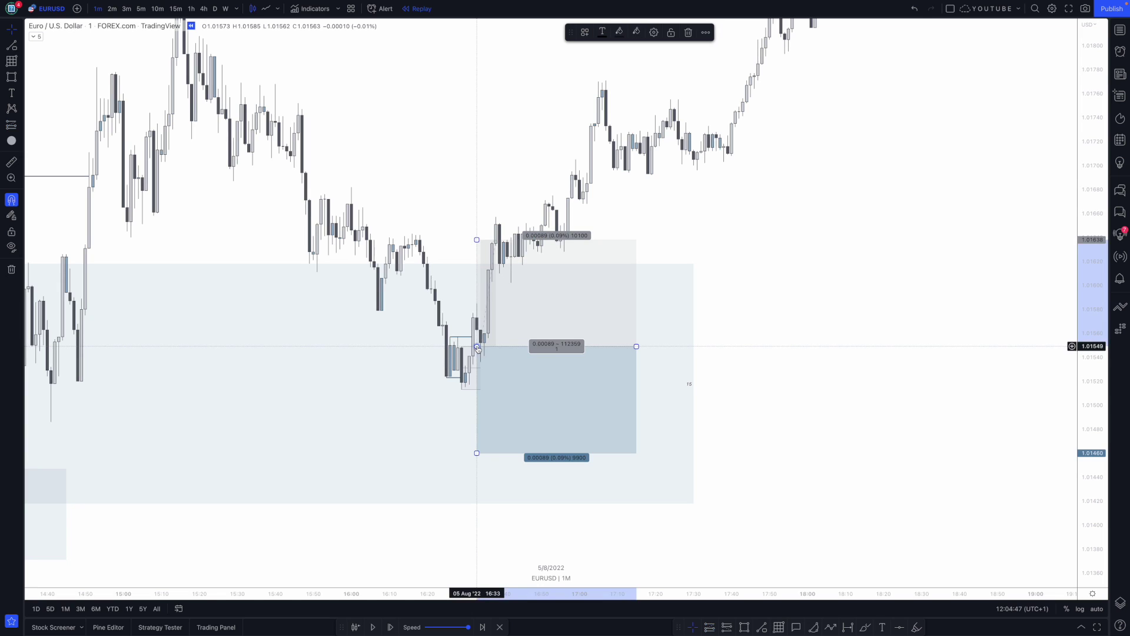
pyautogui.moveTo(479, 350); pyautogui.dragTo(481, 368)
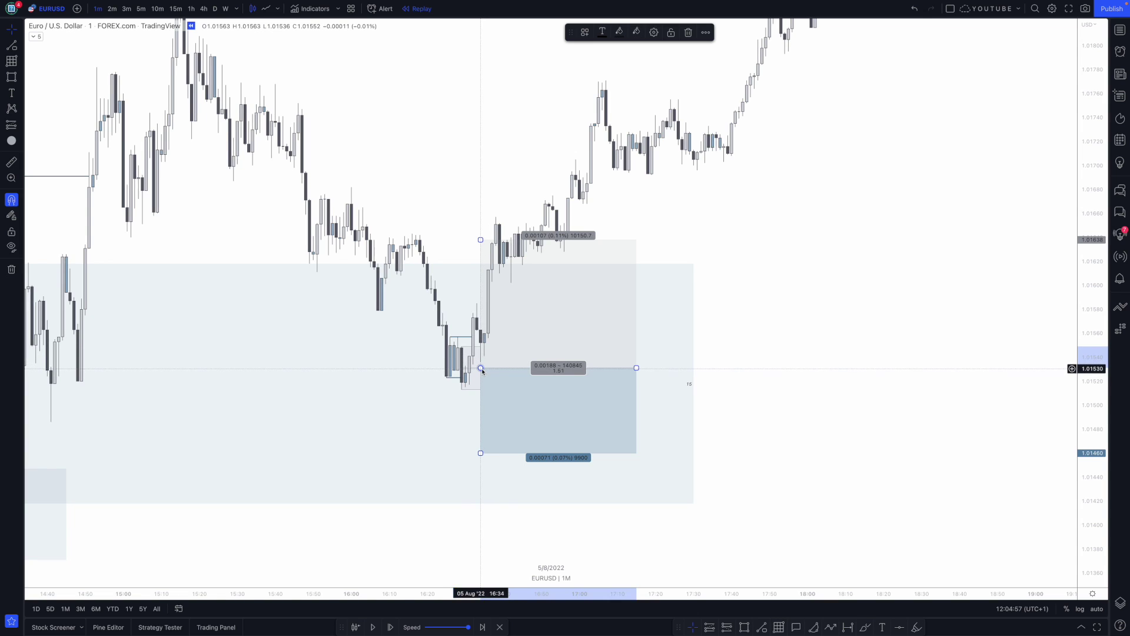
pyautogui.moveTo(482, 369); pyautogui.dragTo(482, 347)
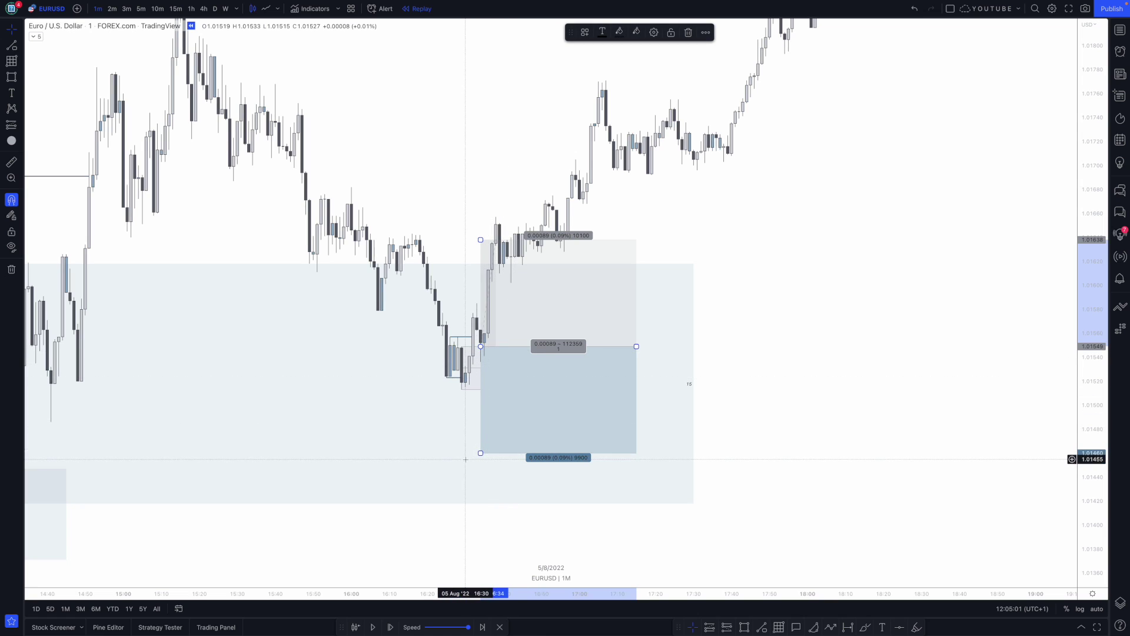
pyautogui.moveTo(481, 454); pyautogui.dragTo(481, 393)
pyautogui.click(860, 310)
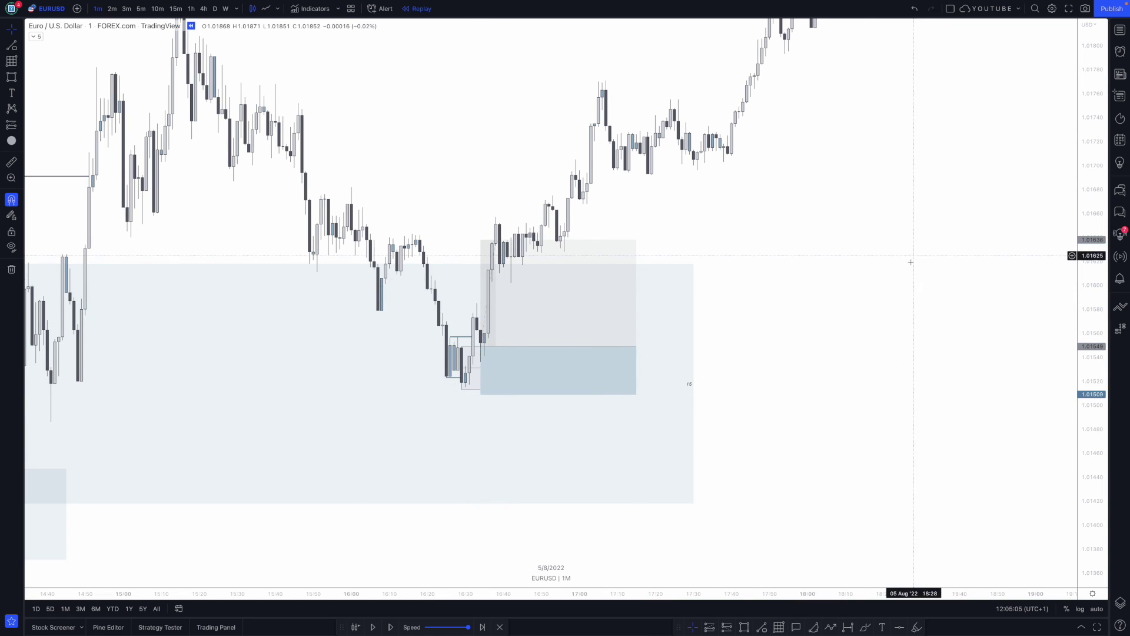
# Shorten the time span of the long position box slightly.
pyautogui.scroll(-5, 842, 280)
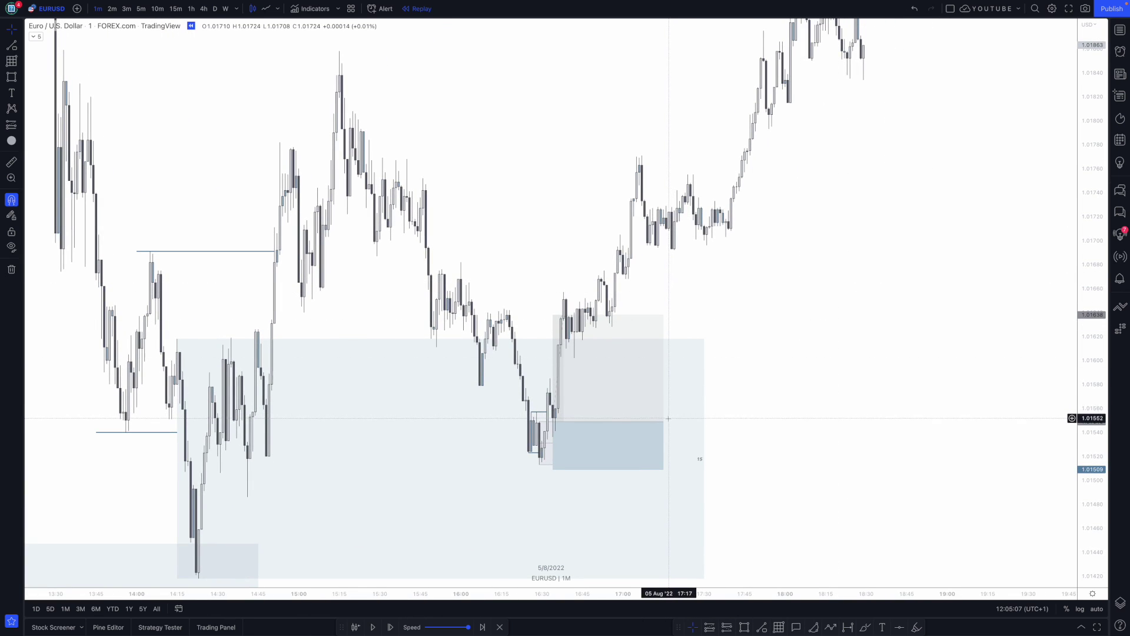
pyautogui.click(664, 419)
pyautogui.moveTo(664, 420); pyautogui.dragTo(645, 419)
pyautogui.click(787, 310)
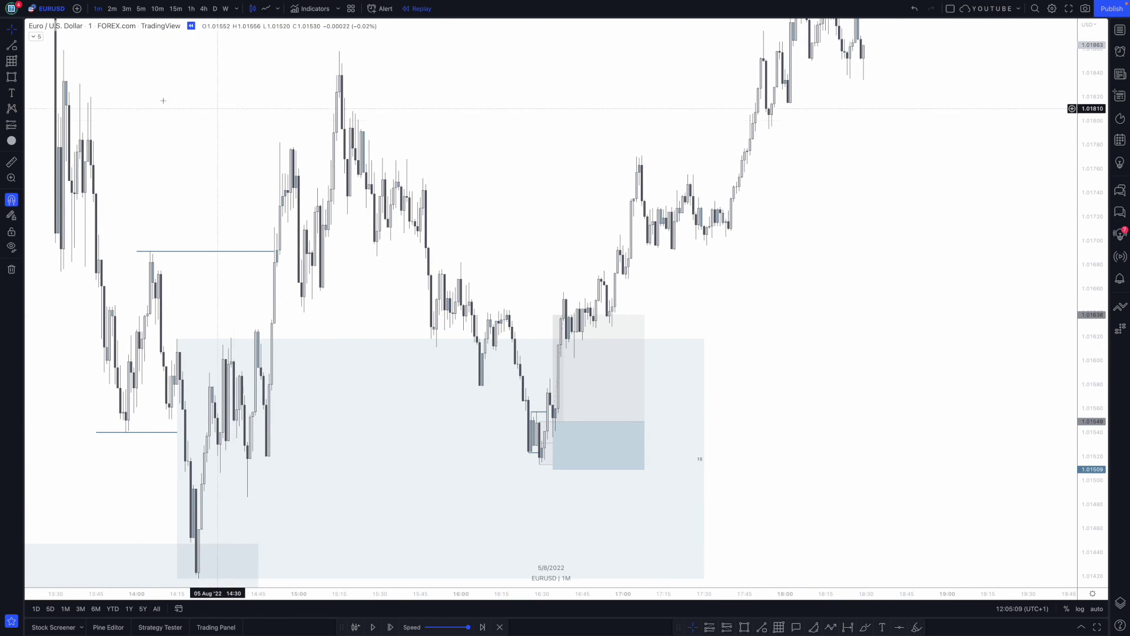
# Switch the chart to the 15-minute timeframe and try to raise the long position's target to about 1.0227.
pyautogui.click(176, 9)
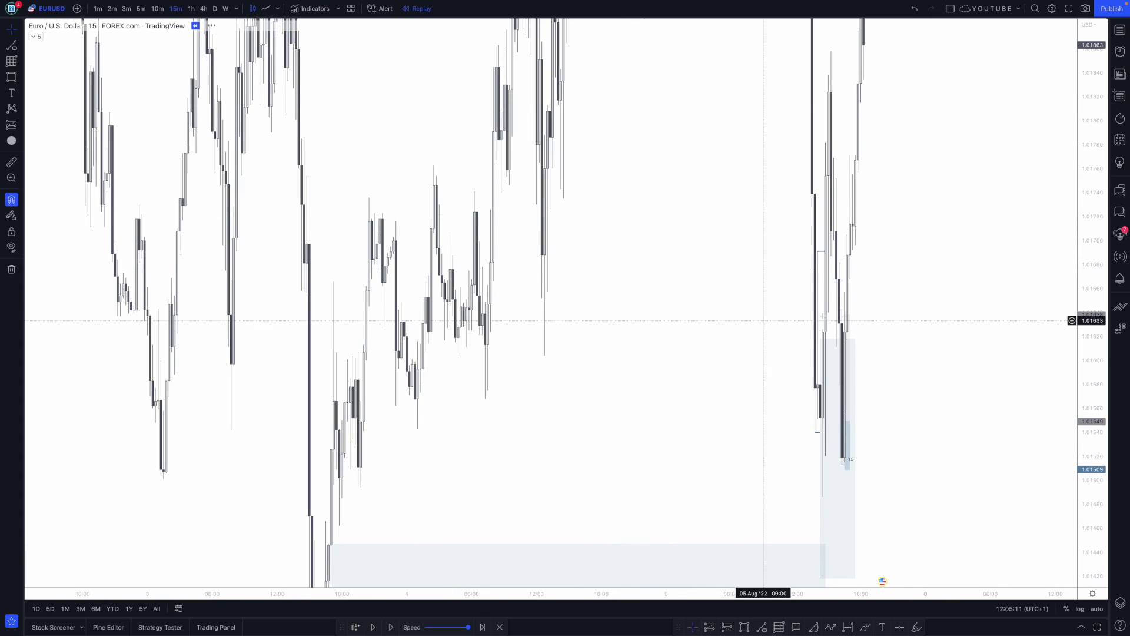
pyautogui.moveTo(1087, 115); pyautogui.dragTo(1087, 587)
pyautogui.moveTo(863, 234); pyautogui.dragTo(835, 293)
pyautogui.scroll(3, 835, 293)
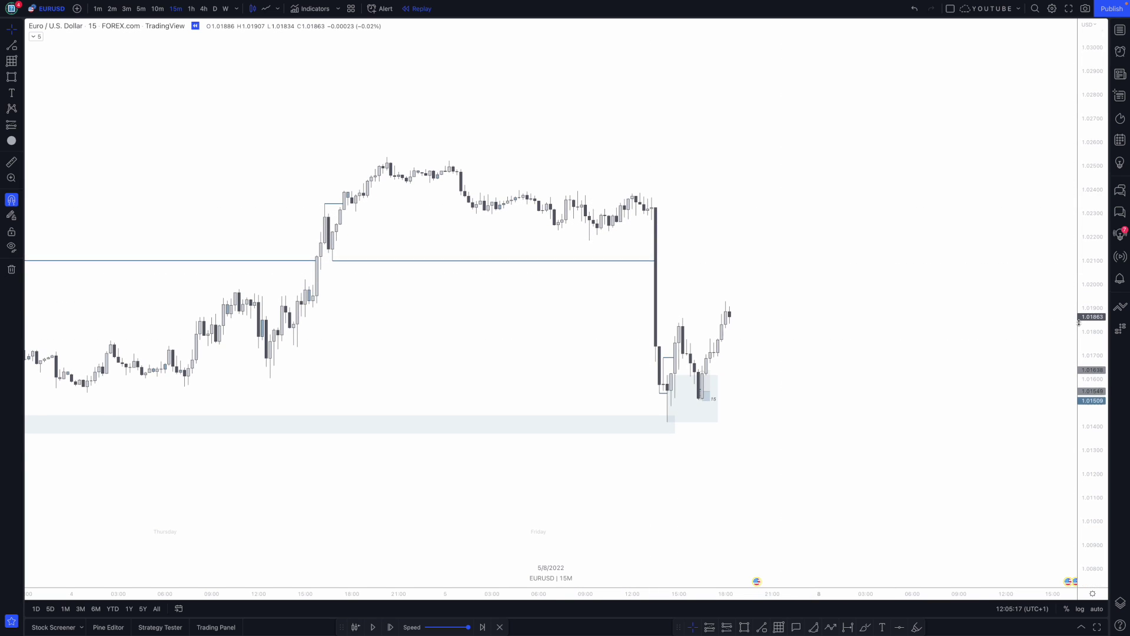
pyautogui.scroll(2, 818, 338)
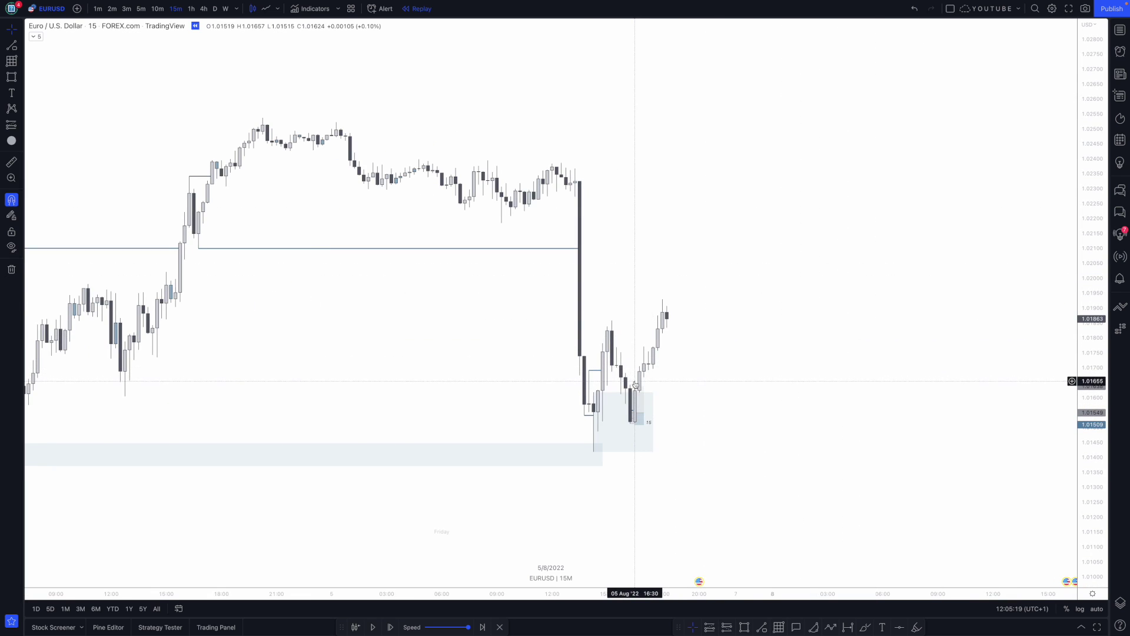
pyautogui.moveTo(634, 386); pyautogui.dragTo(627, 322)
pyautogui.moveTo(590, 197); pyautogui.dragTo(592, 196)
pyautogui.click(769, 197)
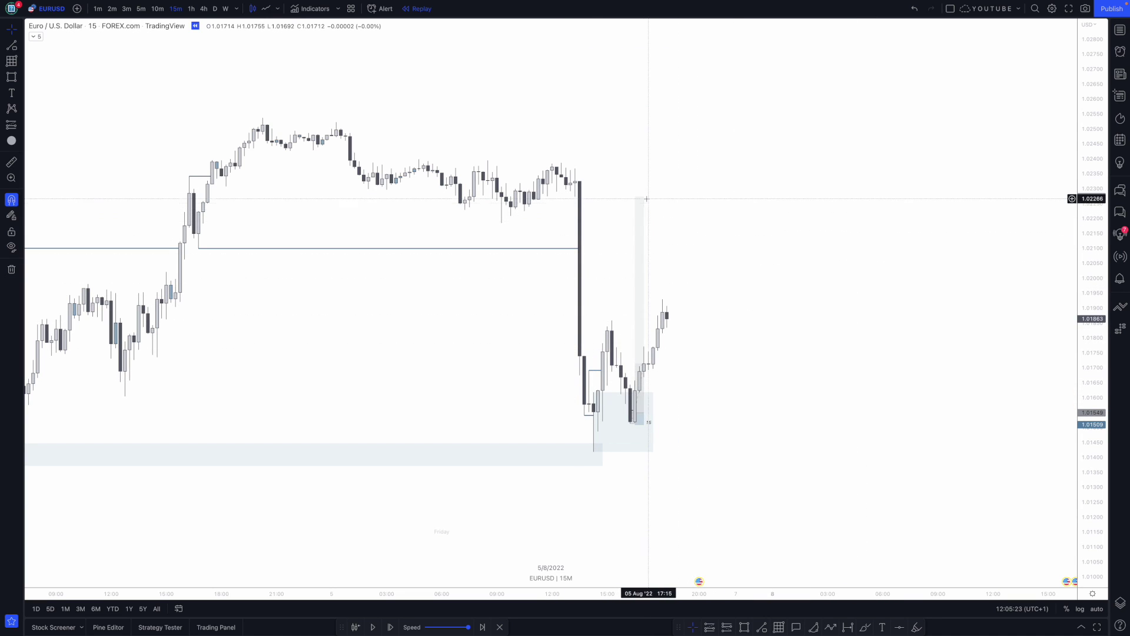
pyautogui.hotkey('ctrl', 'z')
# Sketch a path from the start of Friday's drop to its low, up to about 1.0213 and down to a new low, and delete it.
pyautogui.scroll(-5, 496, 378)
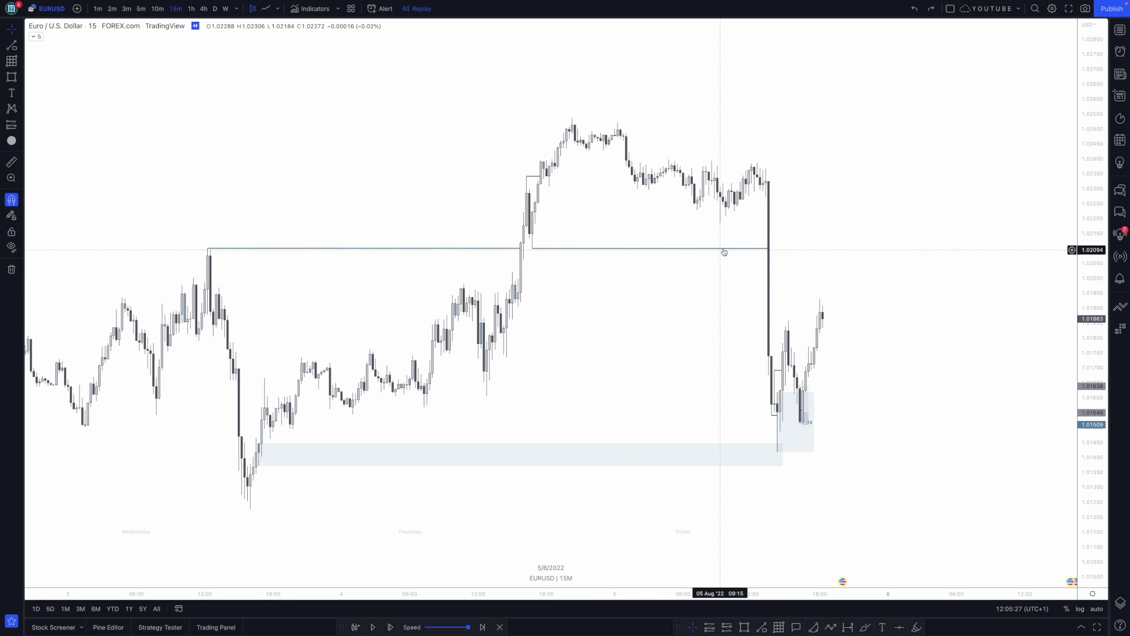
pyautogui.scroll(2, 912, 310)
pyautogui.moveTo(913, 318); pyautogui.dragTo(835, 305)
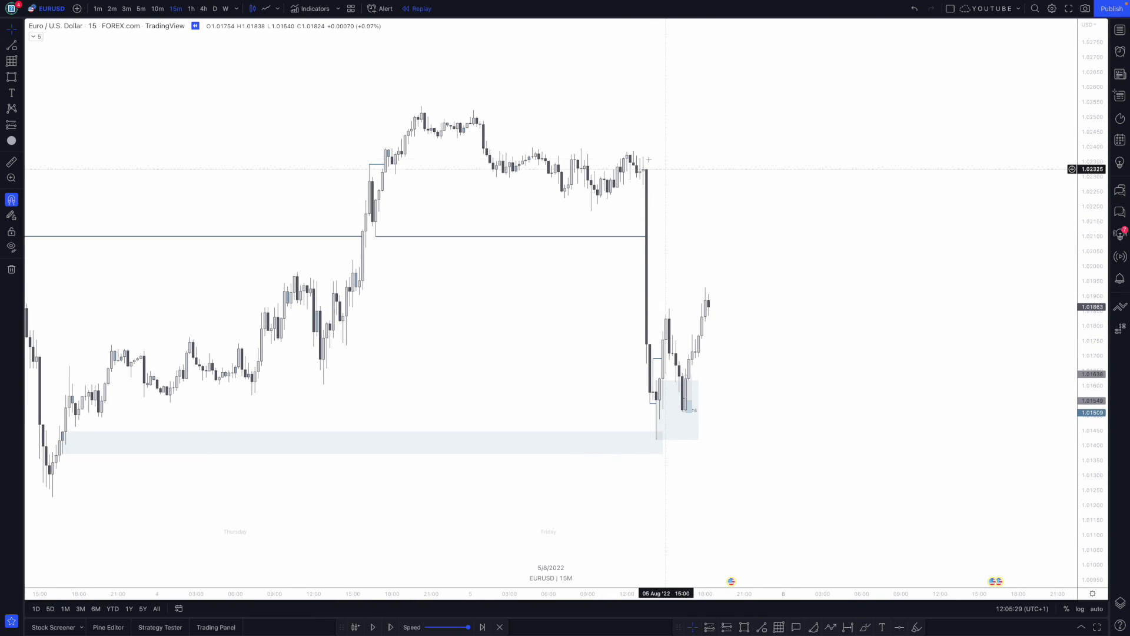
pyautogui.click(830, 627)
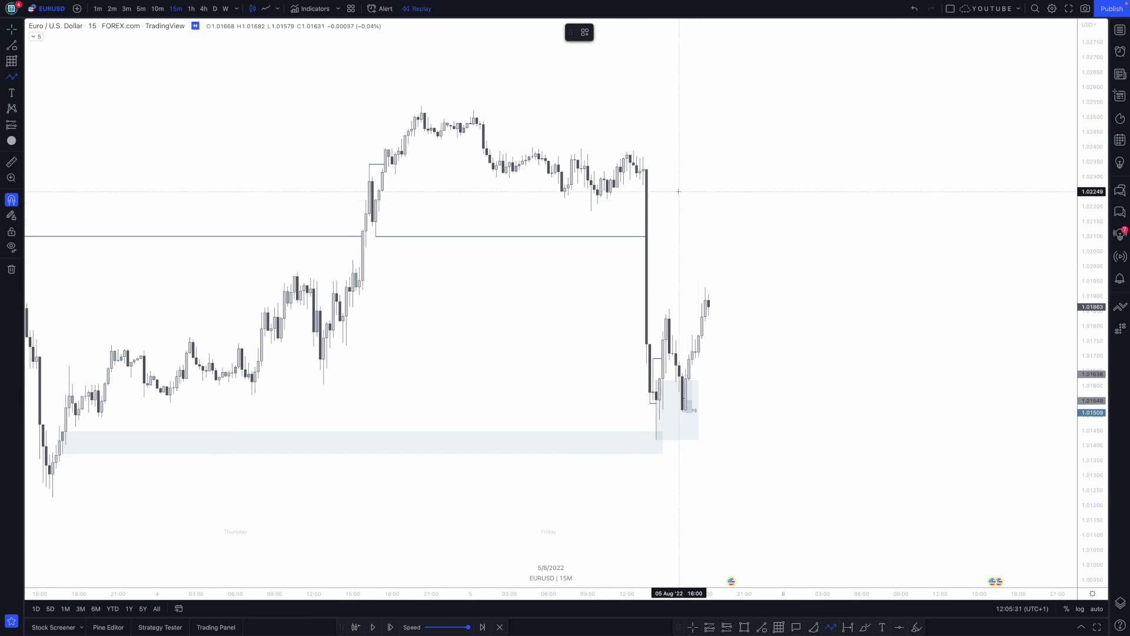
pyautogui.click(644, 170)
pyautogui.click(657, 438)
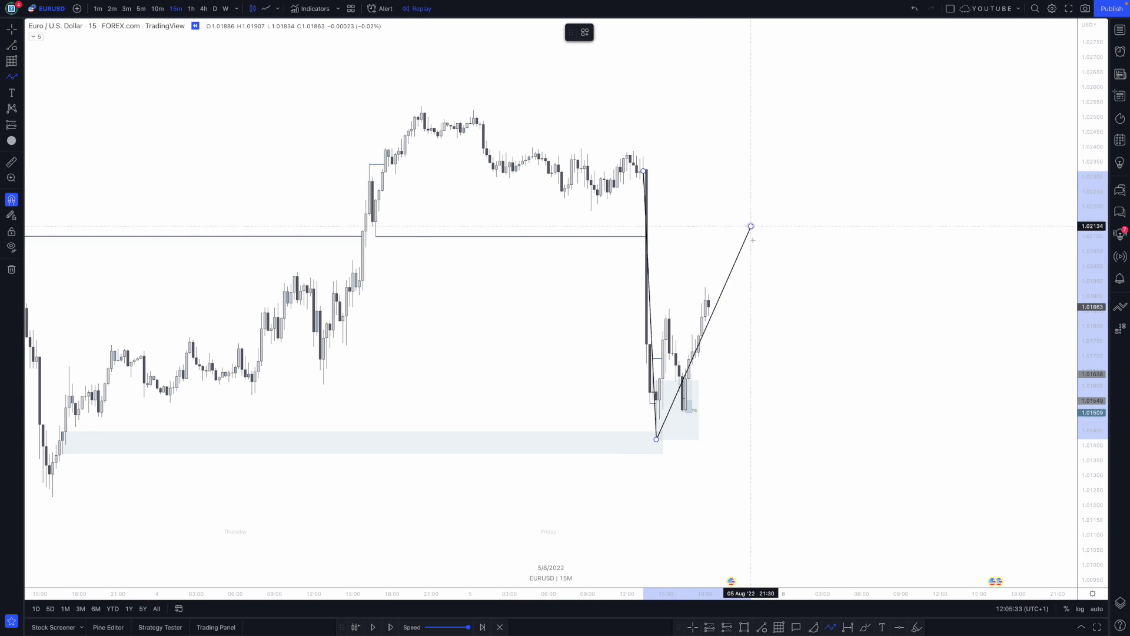
pyautogui.click(751, 226)
pyautogui.click(799, 540)
pyautogui.click(849, 455)
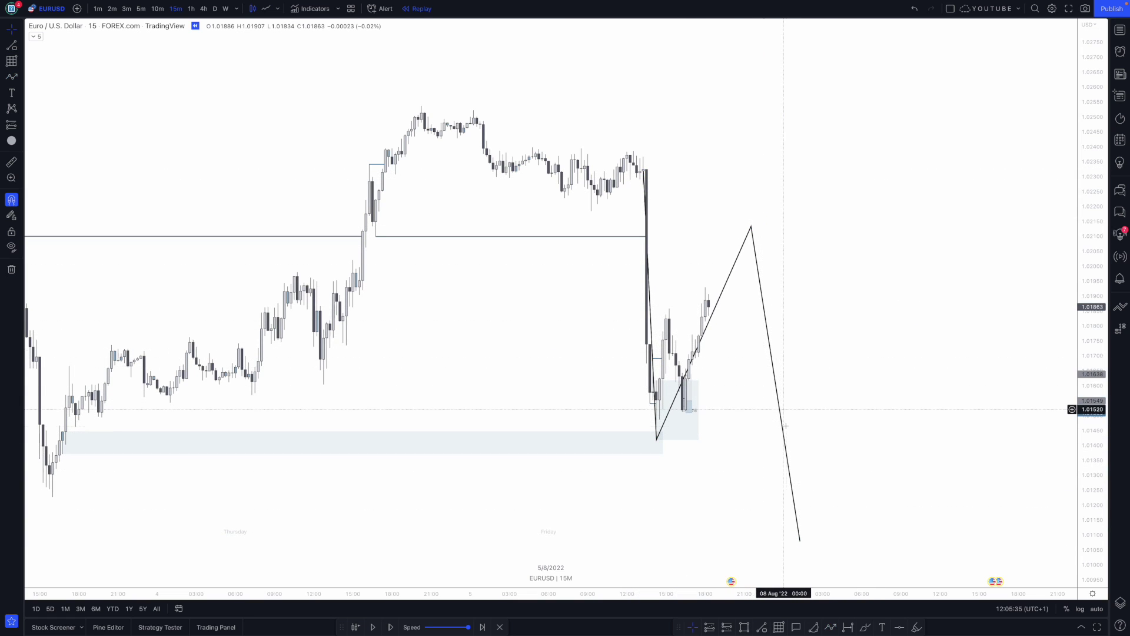
pyautogui.click(777, 387)
pyautogui.press('Delete')
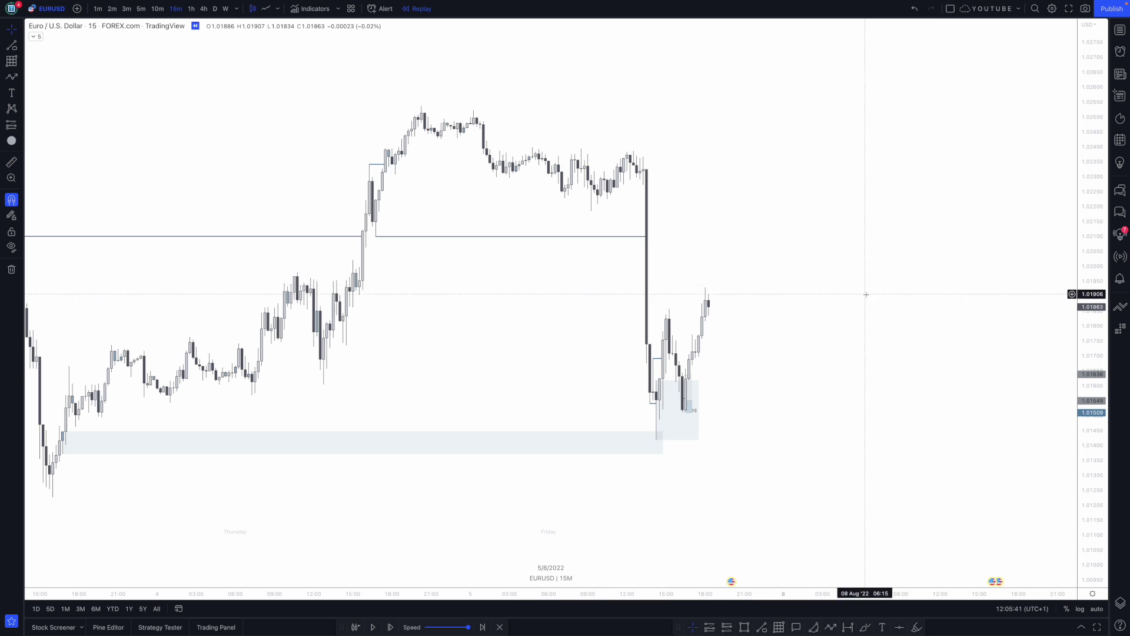
# Switch to the 1-minute timeframe and set the long position's target at the previous swing high, about 1.0186.
pyautogui.click(98, 9)
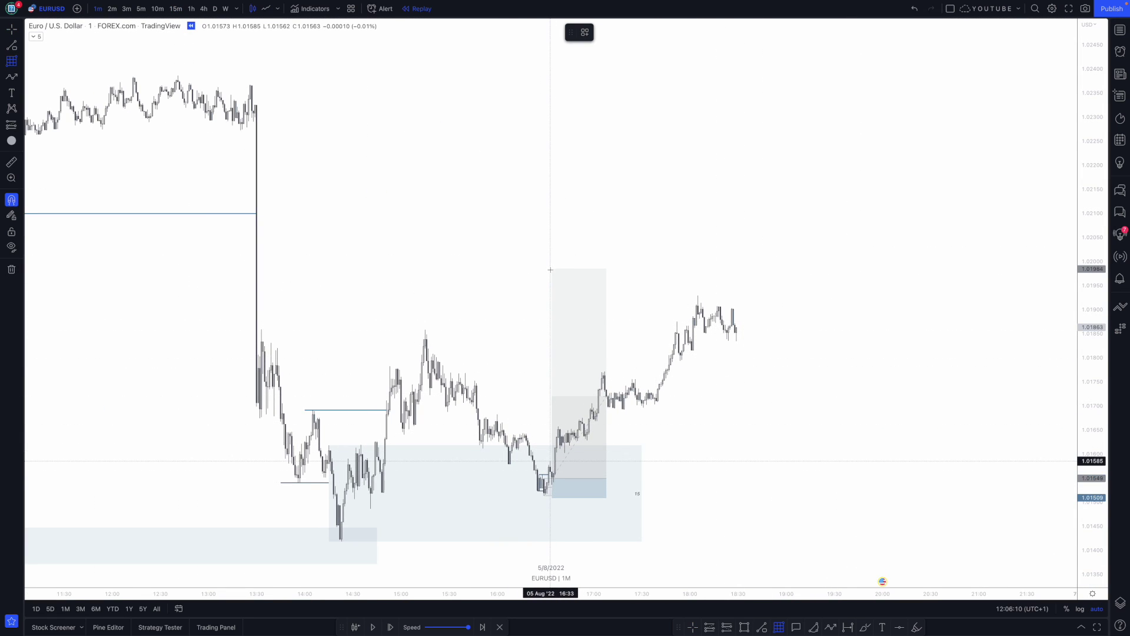
pyautogui.click(595, 386)
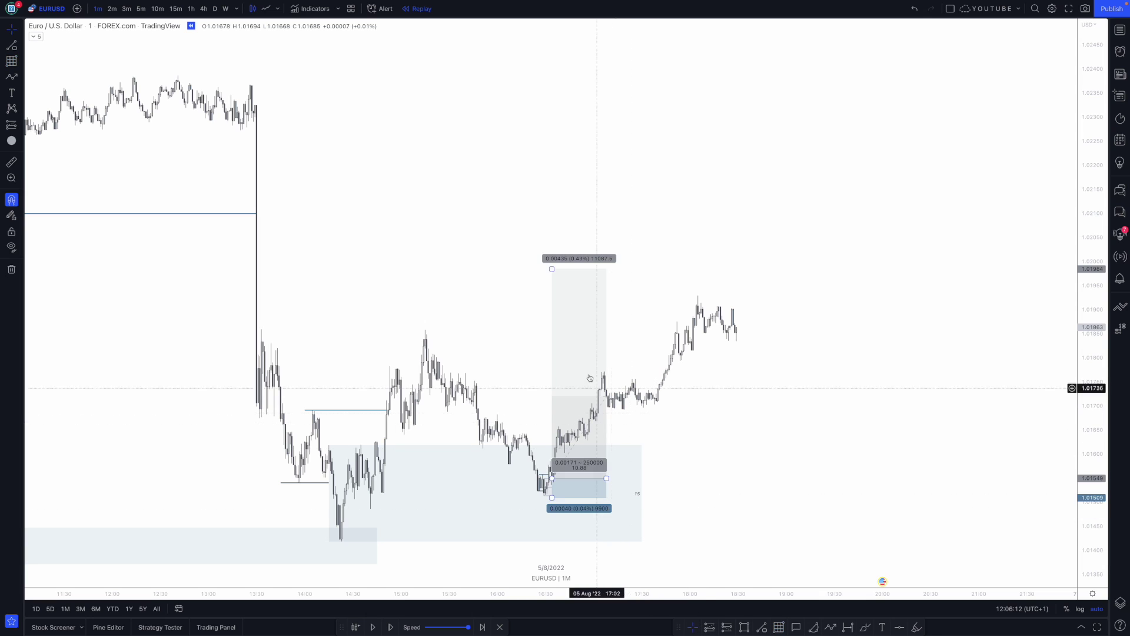
pyautogui.moveTo(551, 268); pyautogui.dragTo(552, 378)
pyautogui.moveTo(438, 329); pyautogui.dragTo(426, 326)
pyautogui.click(504, 281)
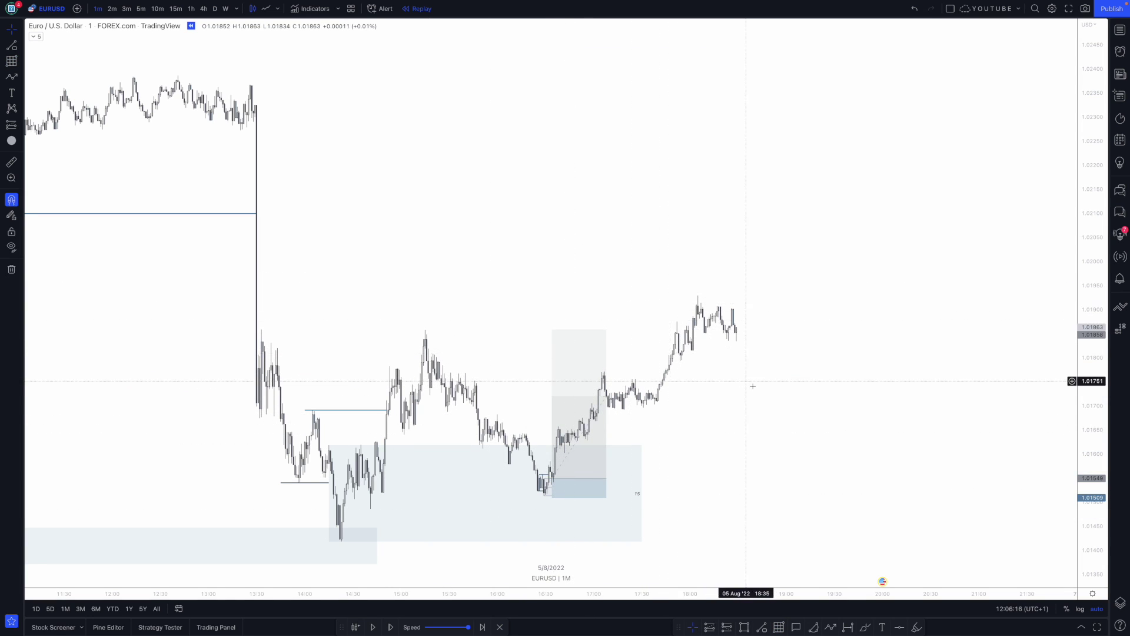
# On the 15-minute timeframe, draw a Gann box from the swing high before Friday's session down to Friday's low.
pyautogui.moveTo(749, 384); pyautogui.dragTo(767, 384)
pyautogui.click(175, 9)
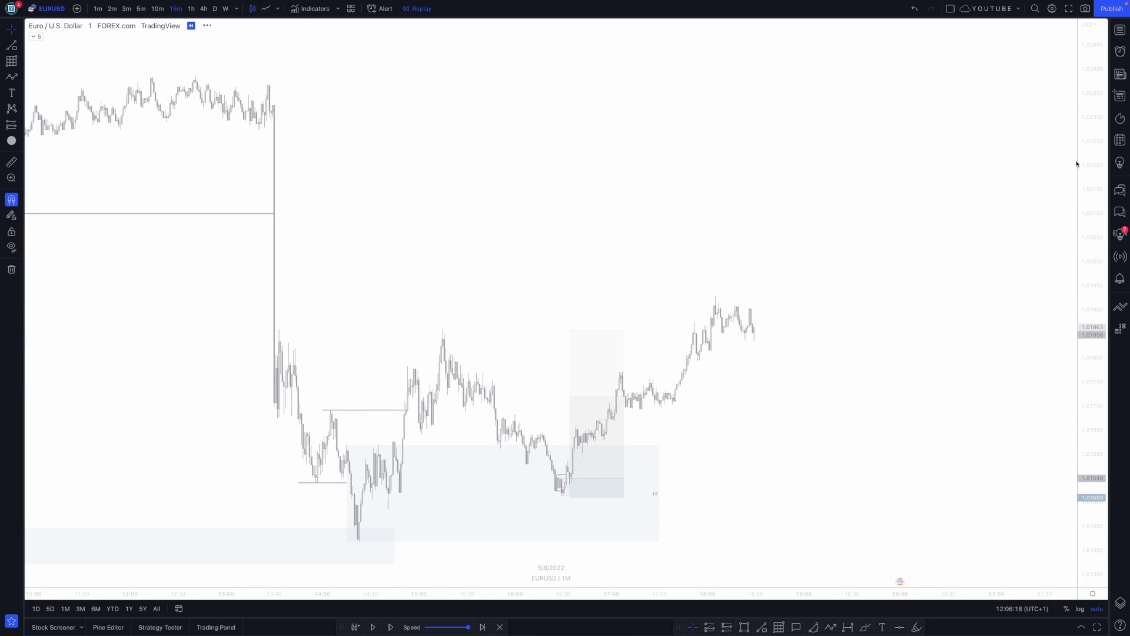
pyautogui.moveTo(1094, 116); pyautogui.dragTo(1095, 218)
pyautogui.scroll(3, 855, 358)
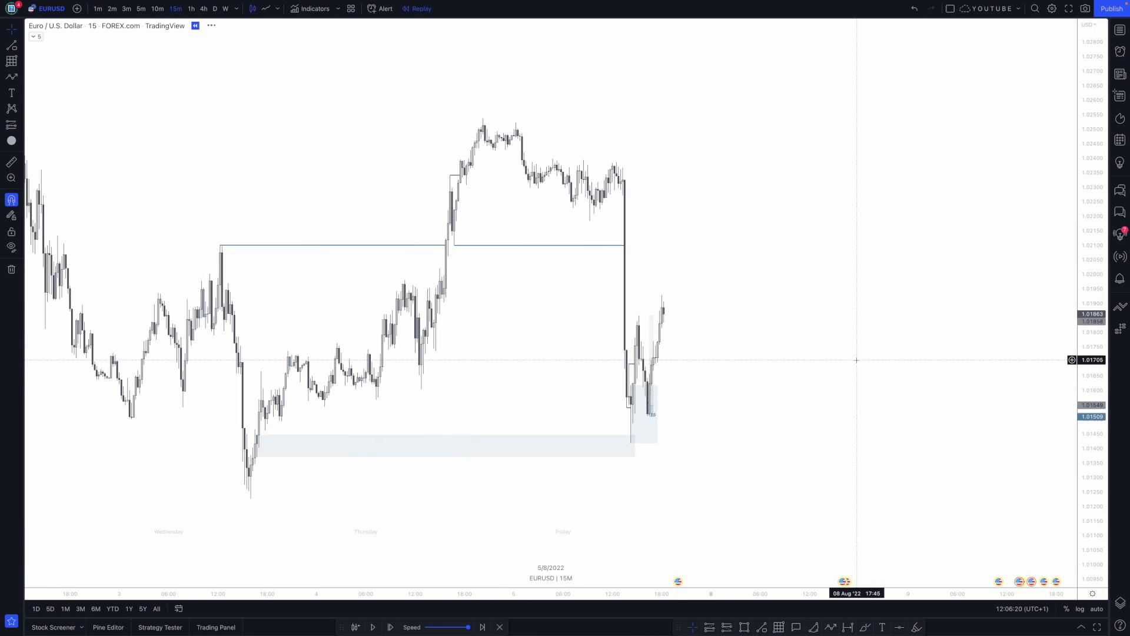
pyautogui.click(780, 628)
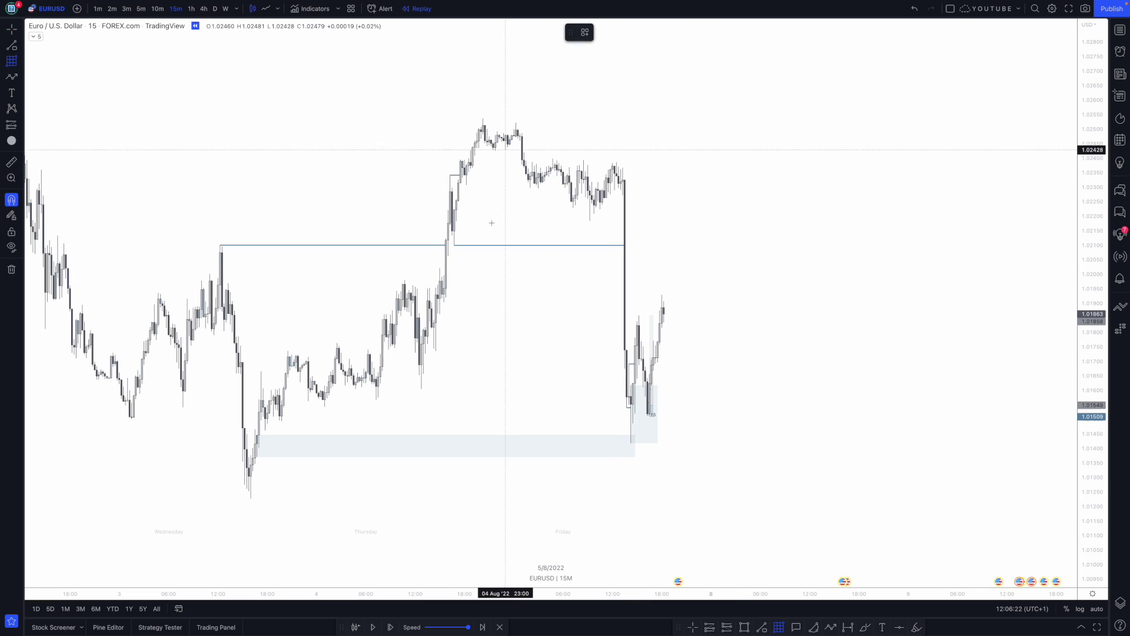
pyautogui.click(482, 118)
pyautogui.click(631, 442)
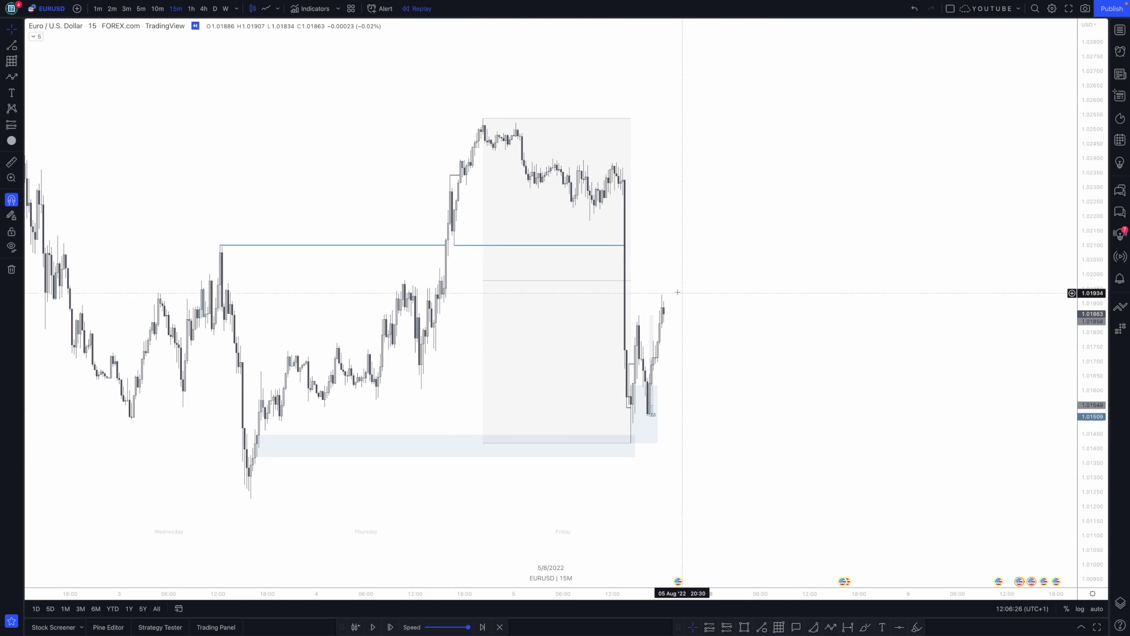
# Raise the long position's target to the large Gann box's midline at 1.01977 and review the price action through Monday.
pyautogui.moveTo(651, 314); pyautogui.dragTo(647, 285)
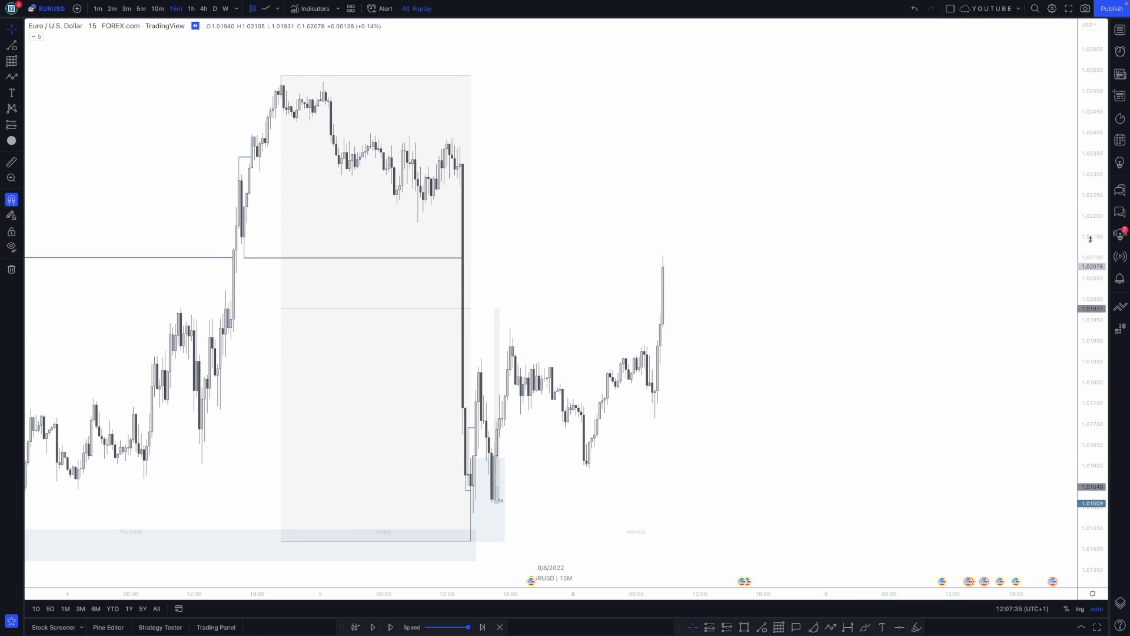
pyautogui.moveTo(1089, 239); pyautogui.dragTo(1089, 353)
pyautogui.moveTo(833, 440); pyautogui.dragTo(953, 406)
pyautogui.scroll(3, 953, 406)
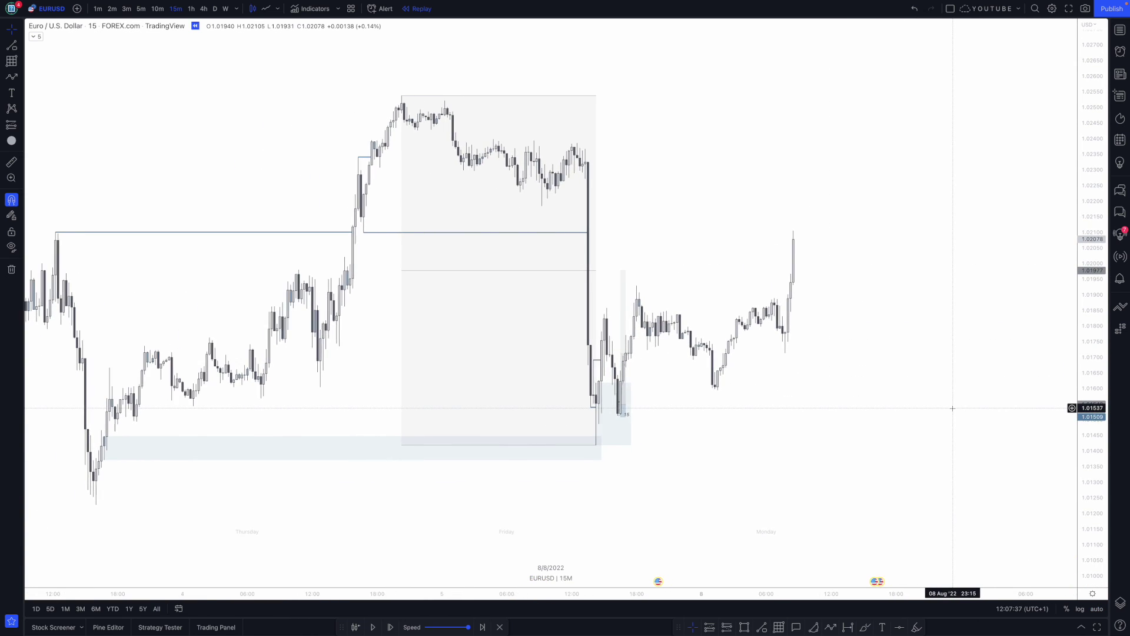